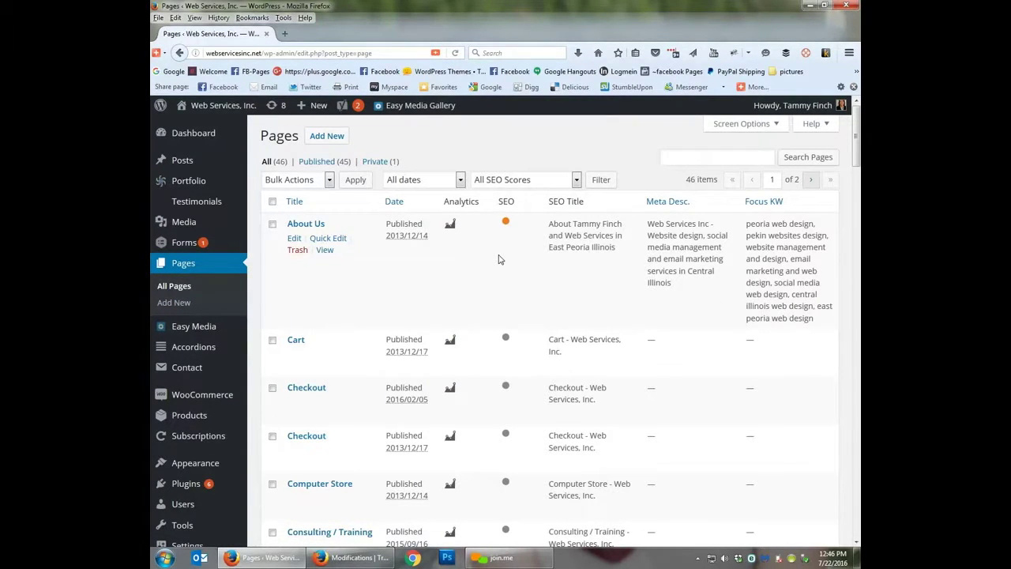
Step: Find the Local Directory SEO page in the Pages list and open it for editing
scroll(498, 259, "down", 3)
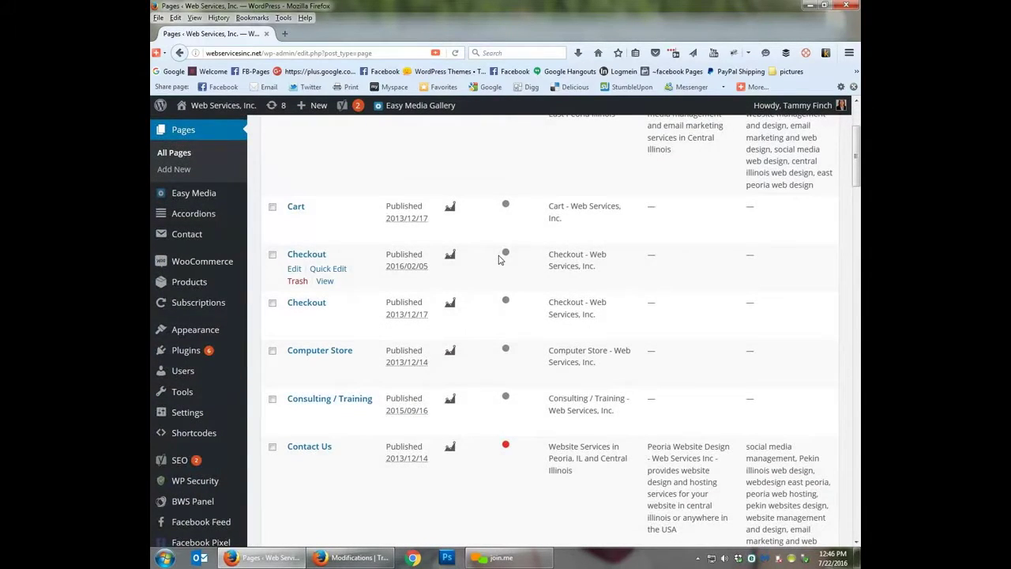
scroll(498, 259, "down", 2)
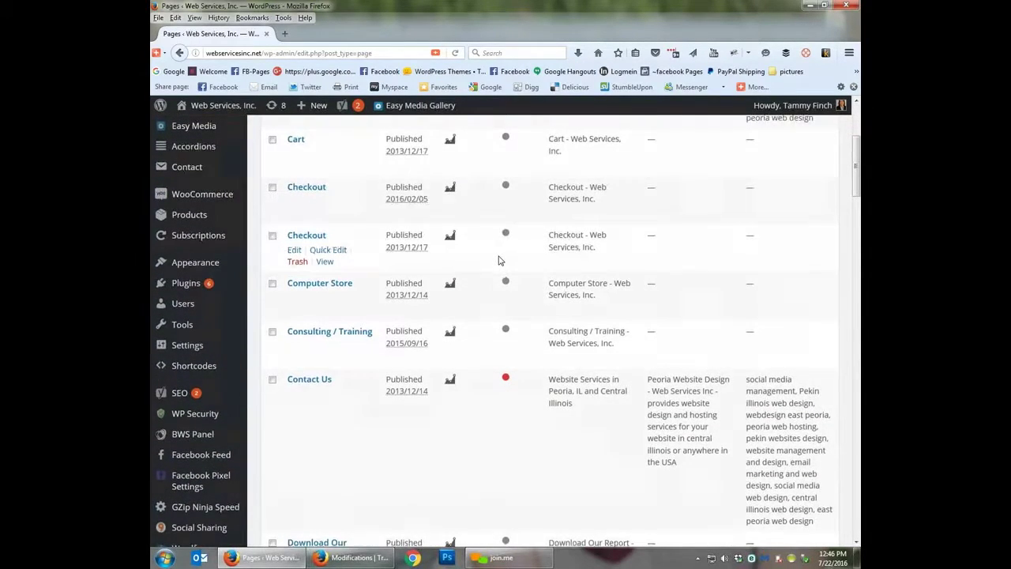
scroll(499, 259, "down", 3)
scroll(499, 259, "down", 2)
scroll(499, 260, "down", 10)
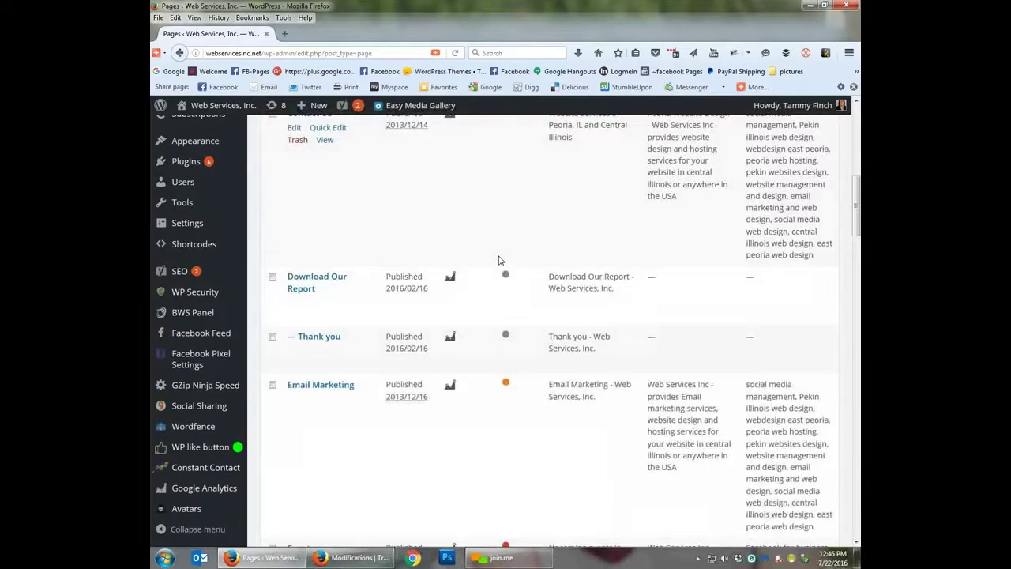
scroll(498, 261, "down", 8)
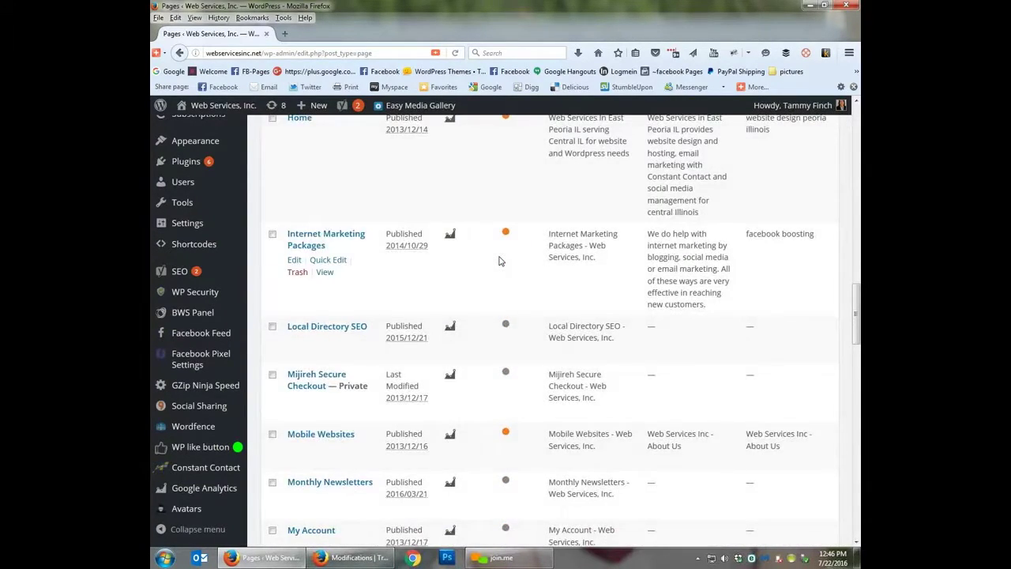
scroll(499, 260, "down", 5)
scroll(498, 261, "up", 3)
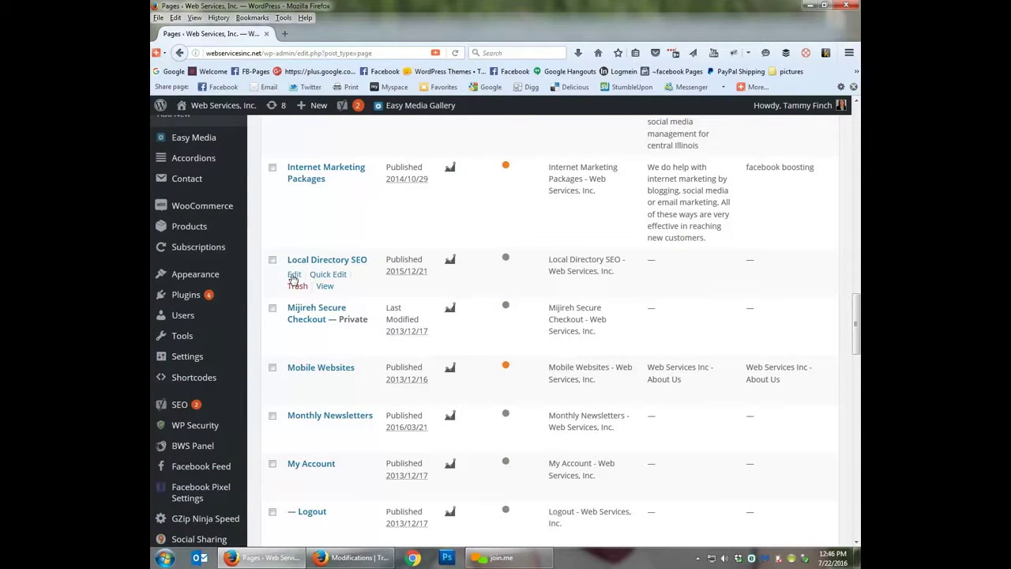
left_click(293, 275)
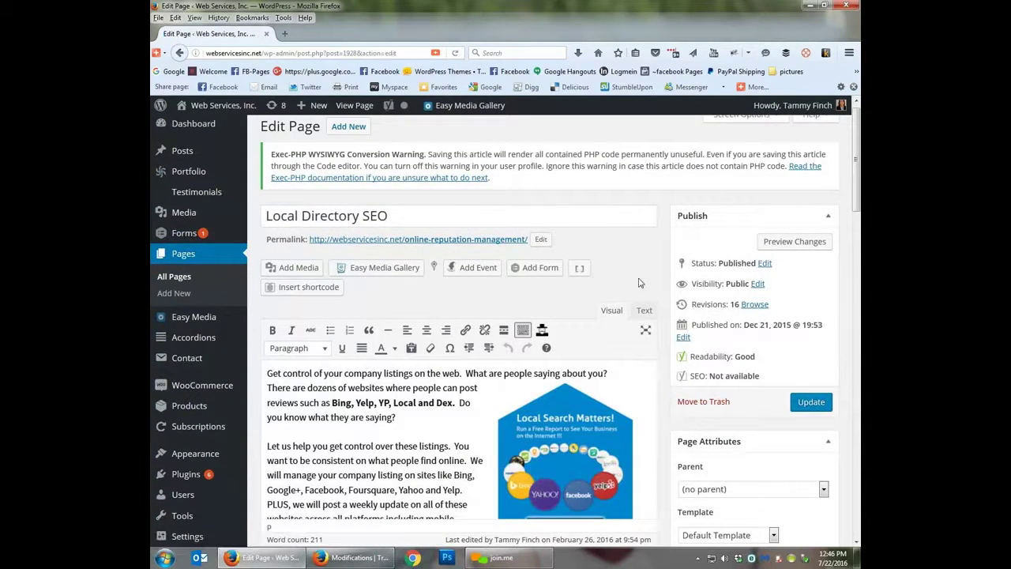
Step: Expand the Yoast SEO section below the page content and review its snippet preview and analysis
scroll(641, 278, "down", 2)
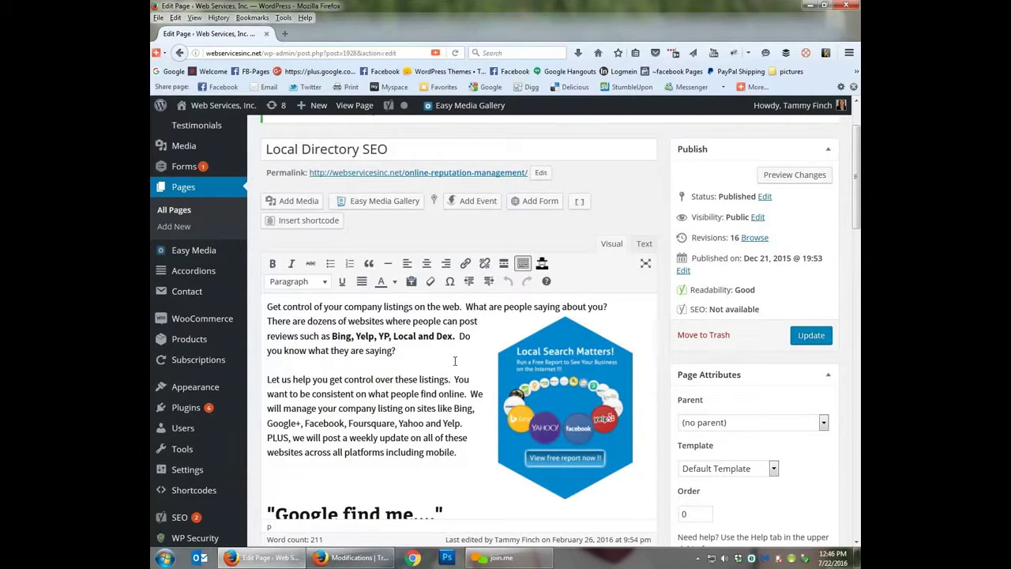
scroll(454, 361, "down", 6)
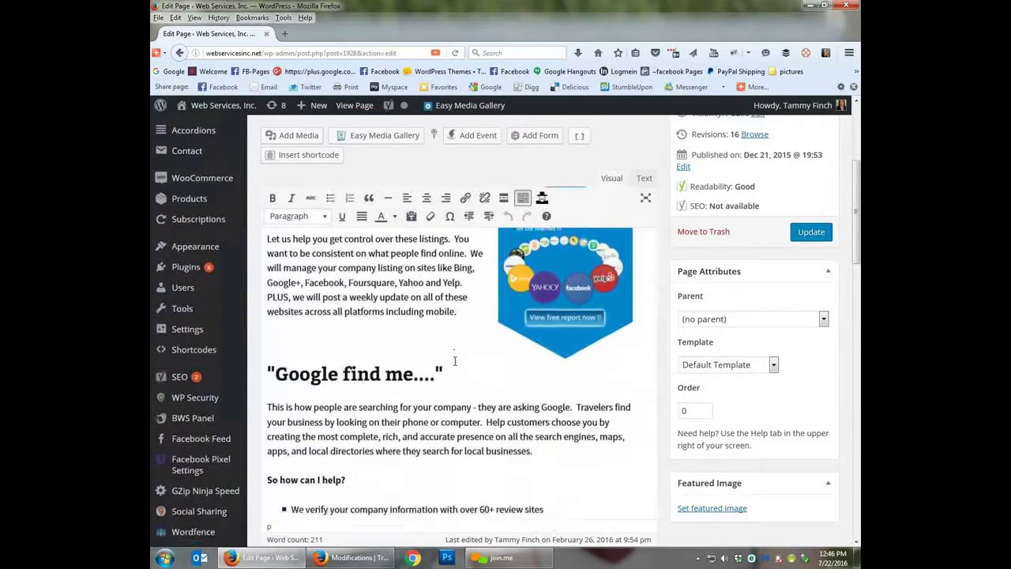
scroll(454, 361, "down", 3)
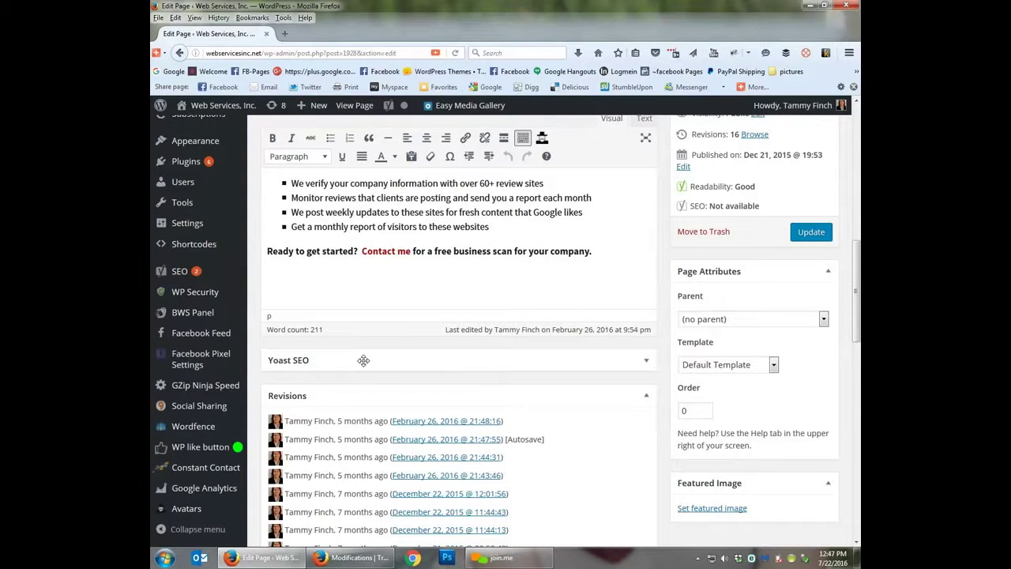
left_click(647, 362)
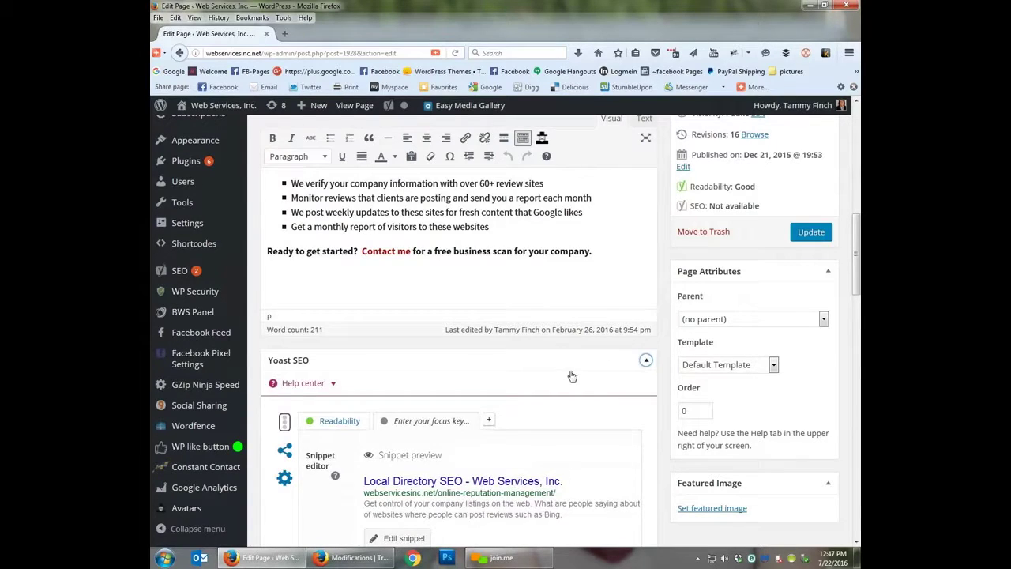
scroll(571, 376, "down", 3)
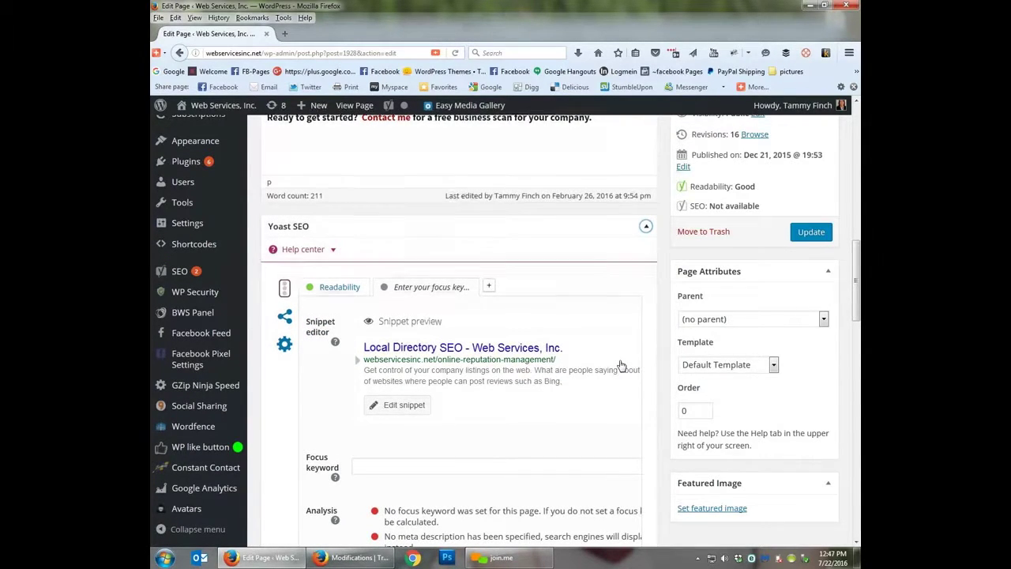
scroll(620, 366, "down", 2)
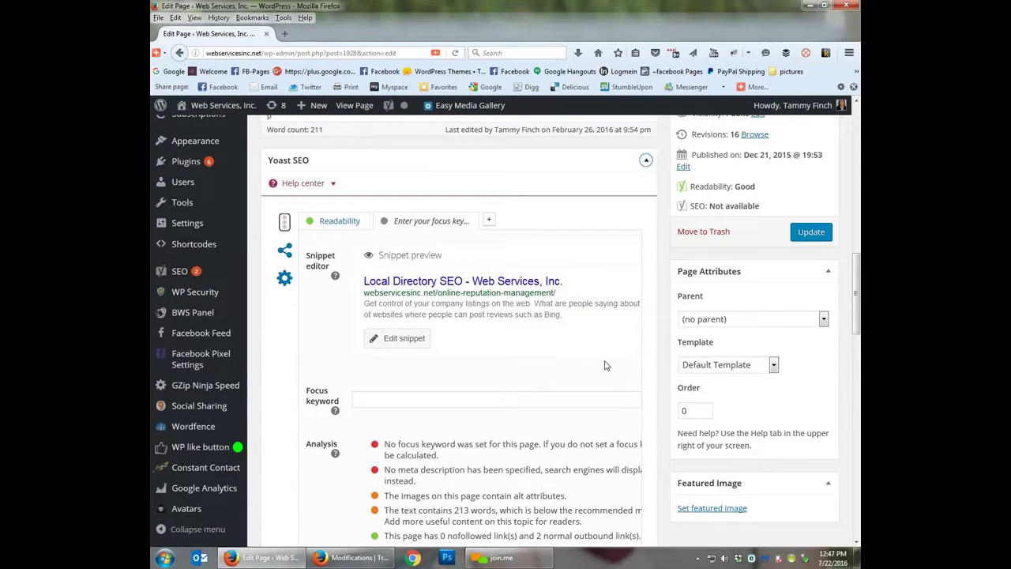
scroll(606, 365, "down", 3)
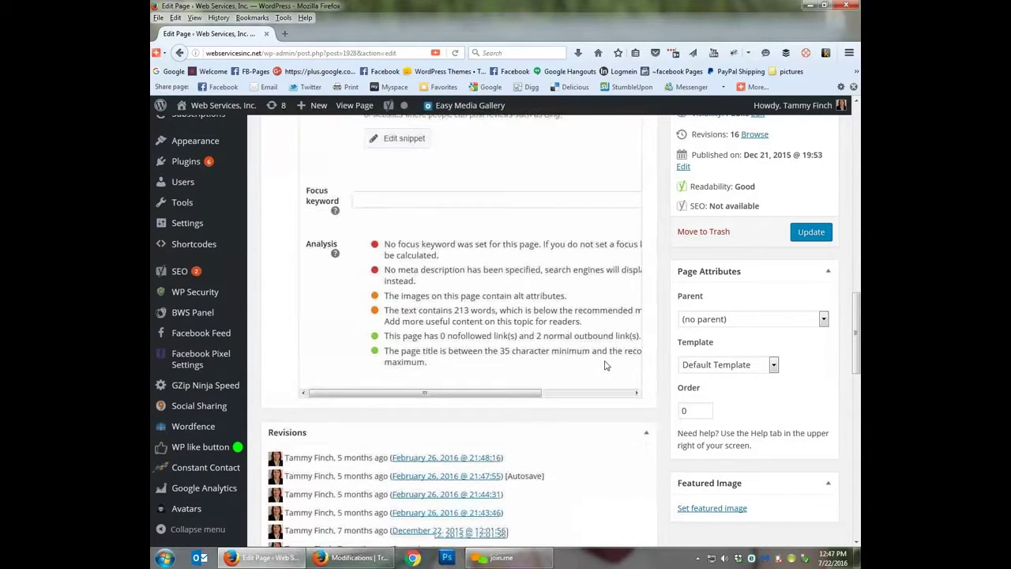
scroll(606, 364, "up", 3)
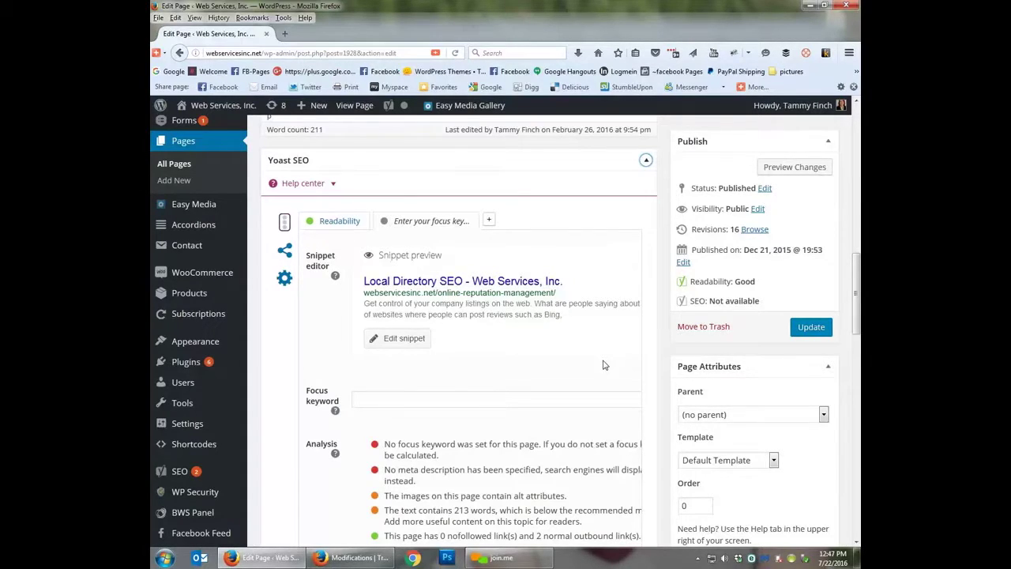
Step: Open the snippet editor and enter the SEO title "Local SEO for Mobile and Local Review sites | Web Services Peoria IL"
left_click(574, 285)
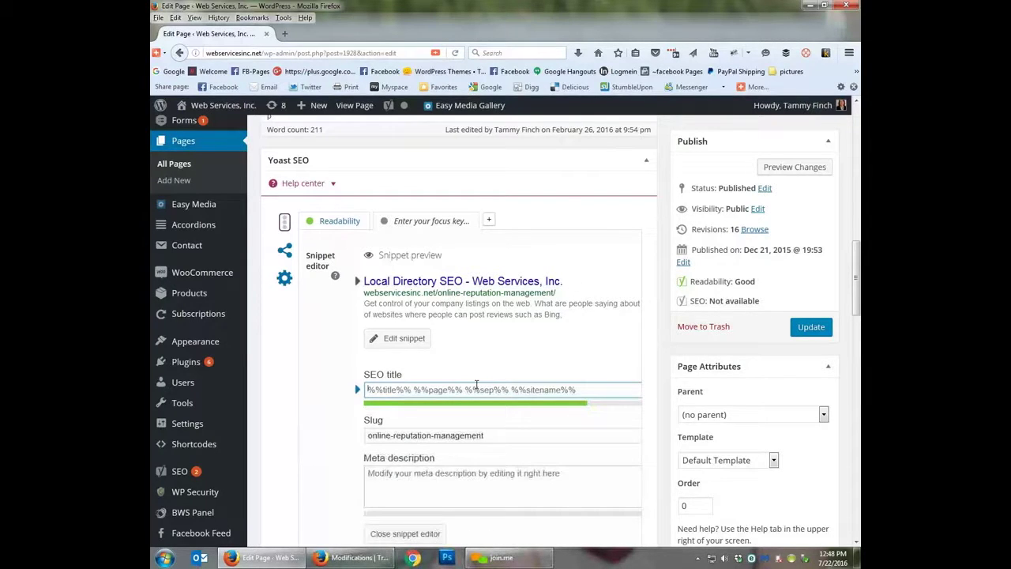
left_click(473, 386)
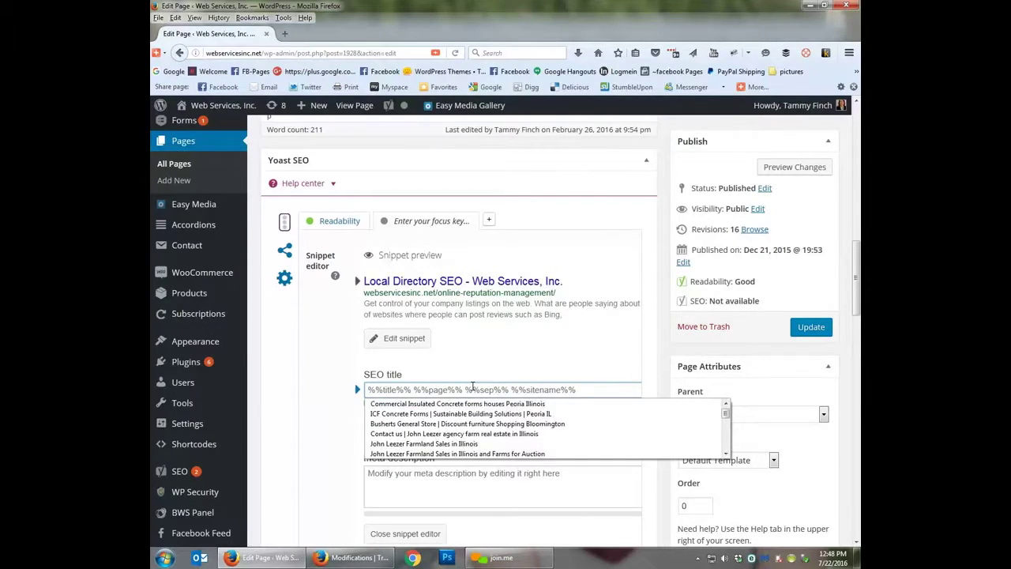
type("Local S")
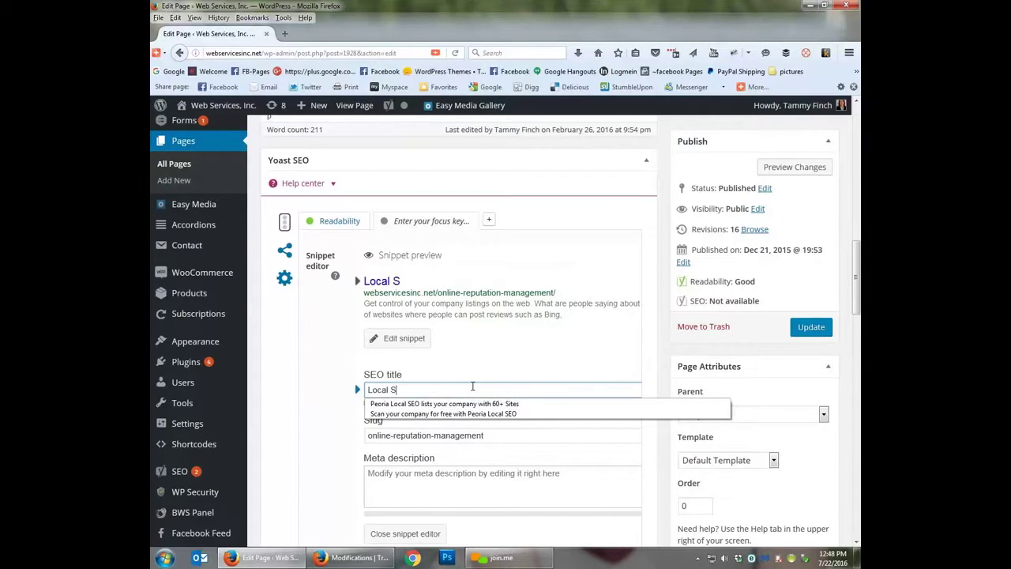
type("EO ofr")
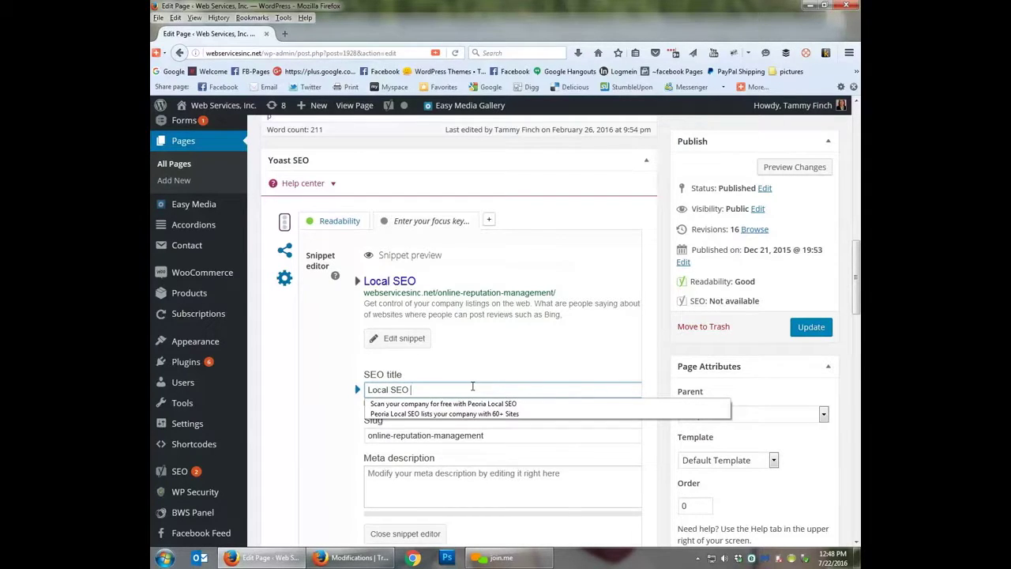
key("BackSpace")
key("BackSpace")
key("BackSpace")
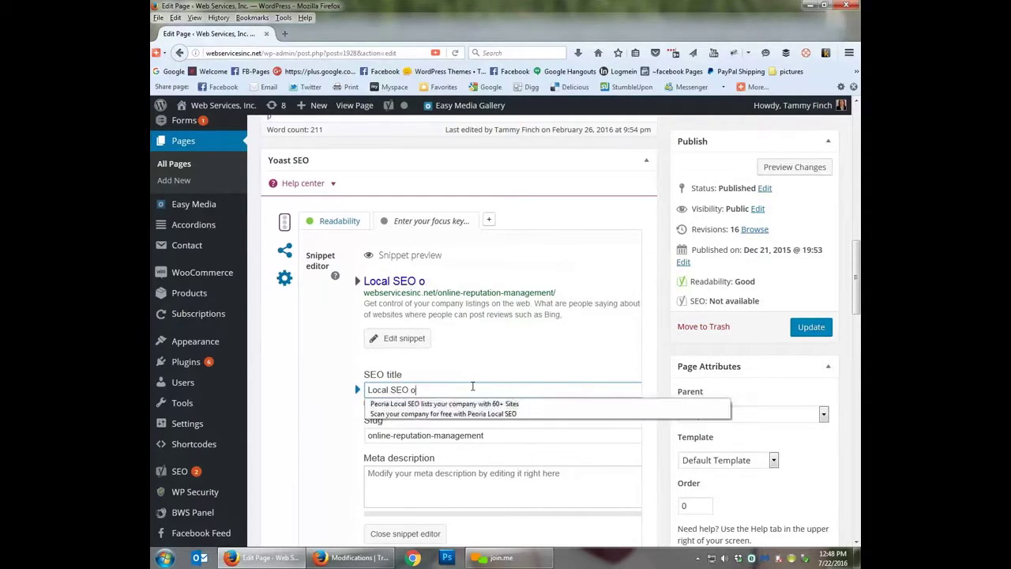
type("for Mob")
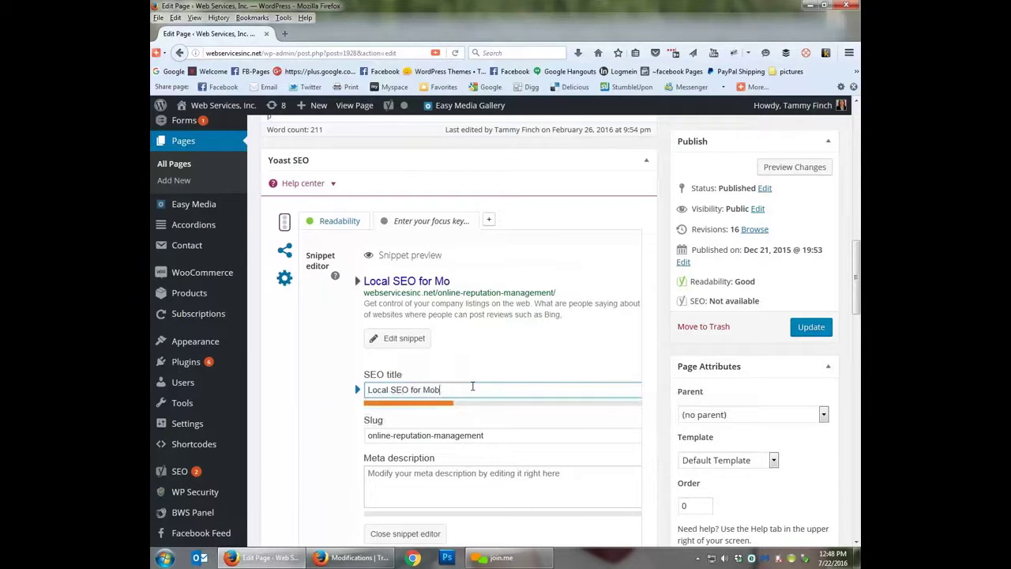
type("ile and Local ")
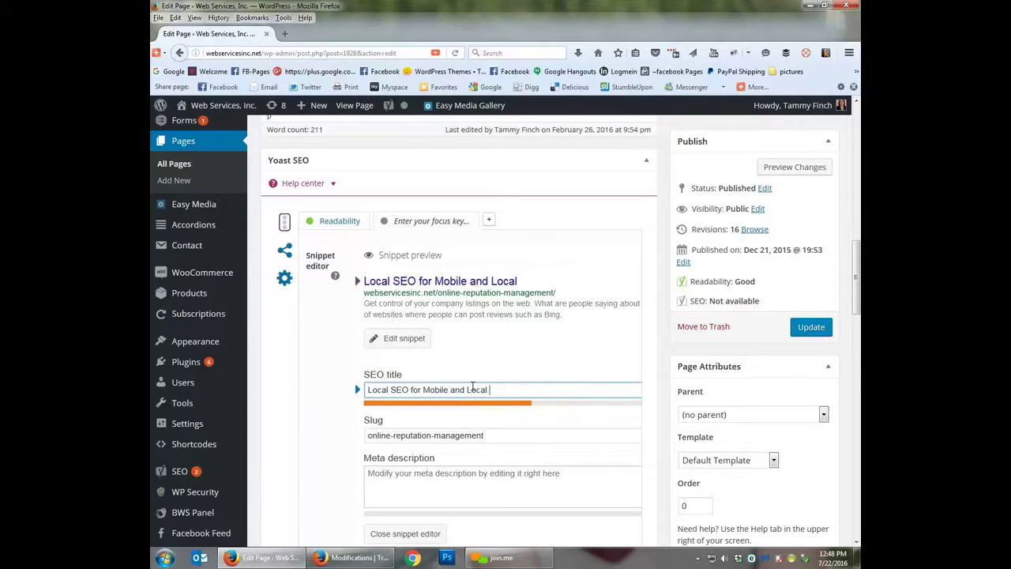
type("Review s")
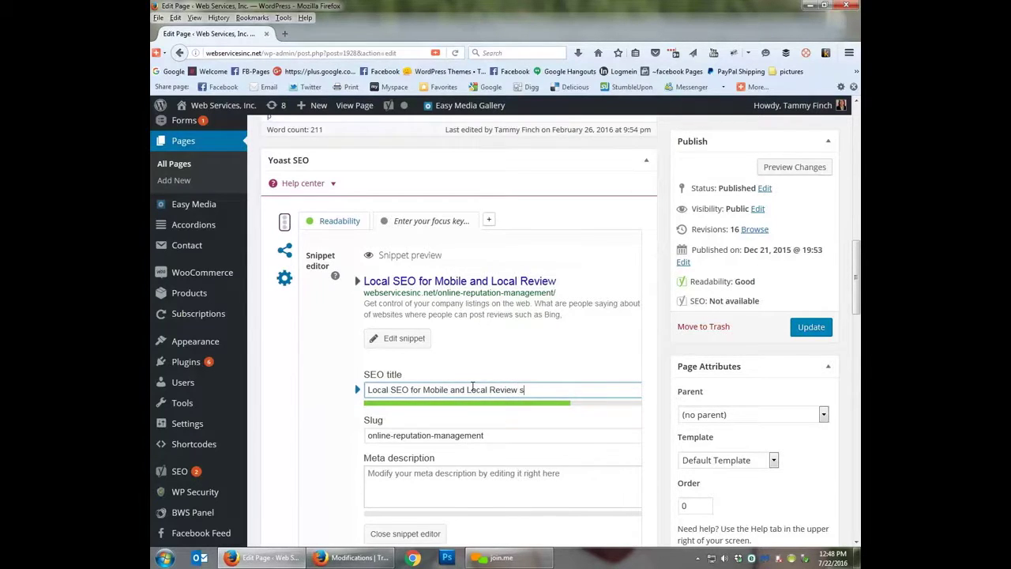
type("ites")
type("|")
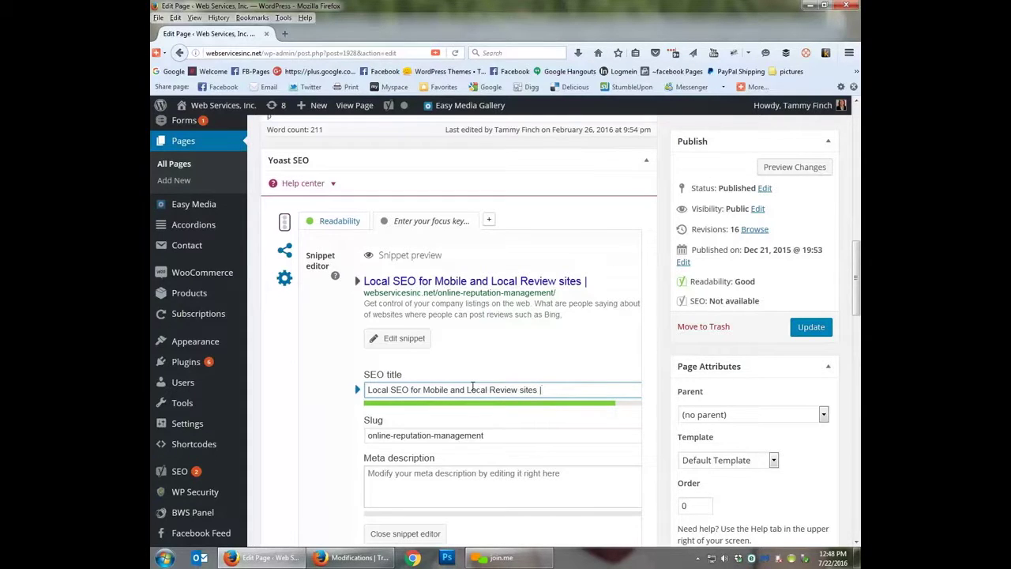
type(" Web Services Peoria IL")
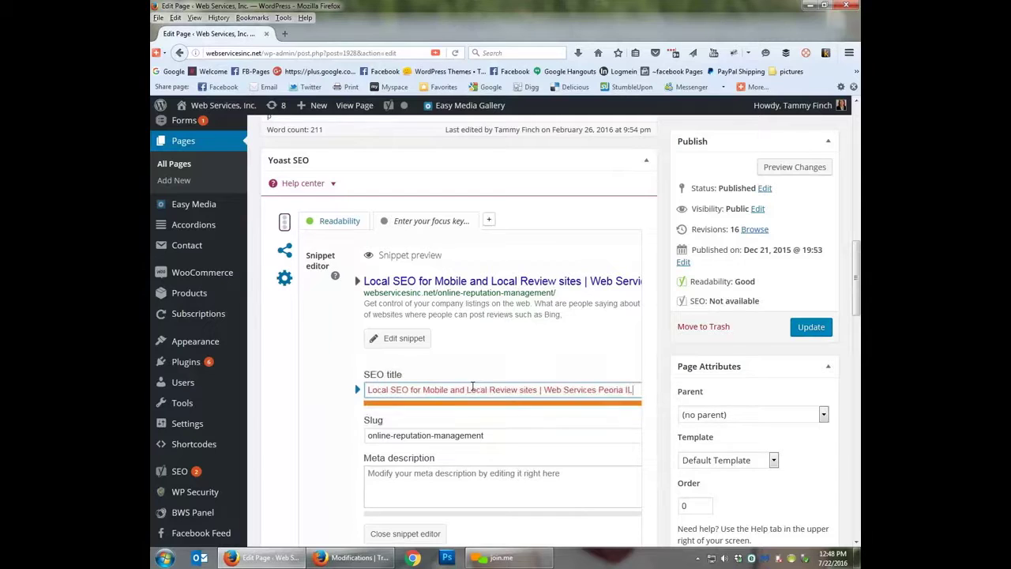
Step: Replace "and" with "&" in the SEO title and make it end with "Peoria, IL"
key("BackSpace")
key("BackSpace")
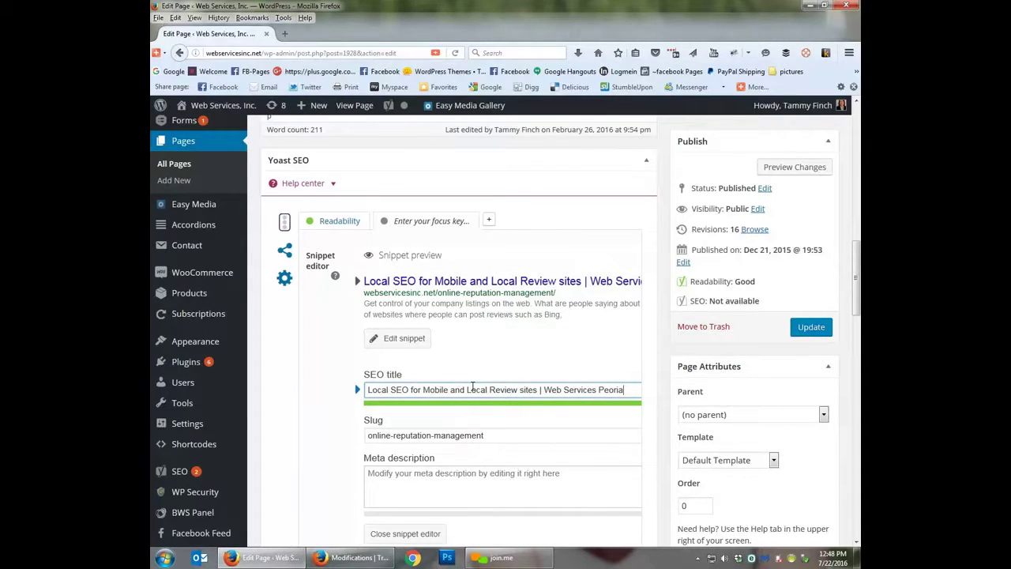
double_click(458, 389)
type("&")
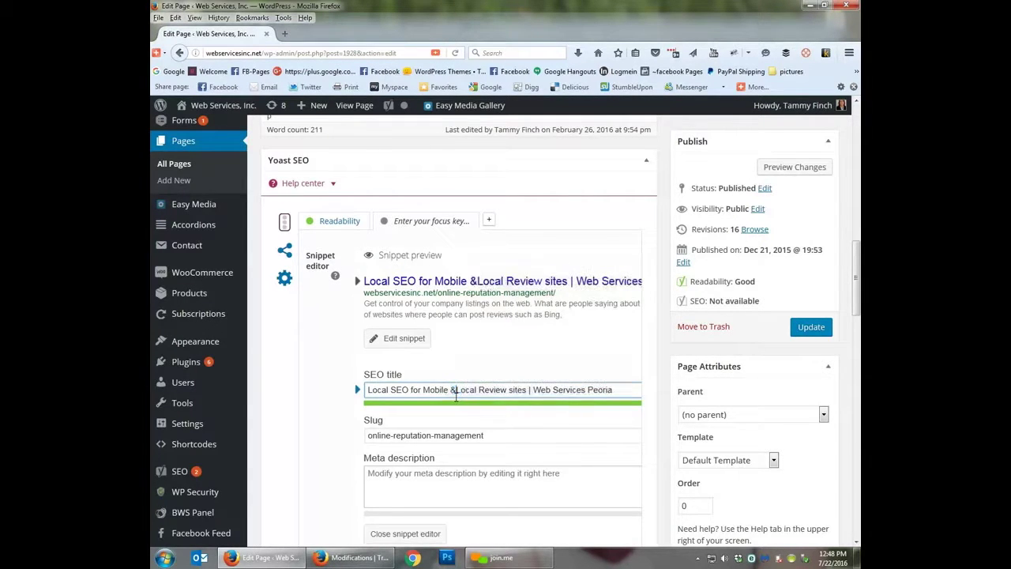
left_click(613, 393)
type(", IL")
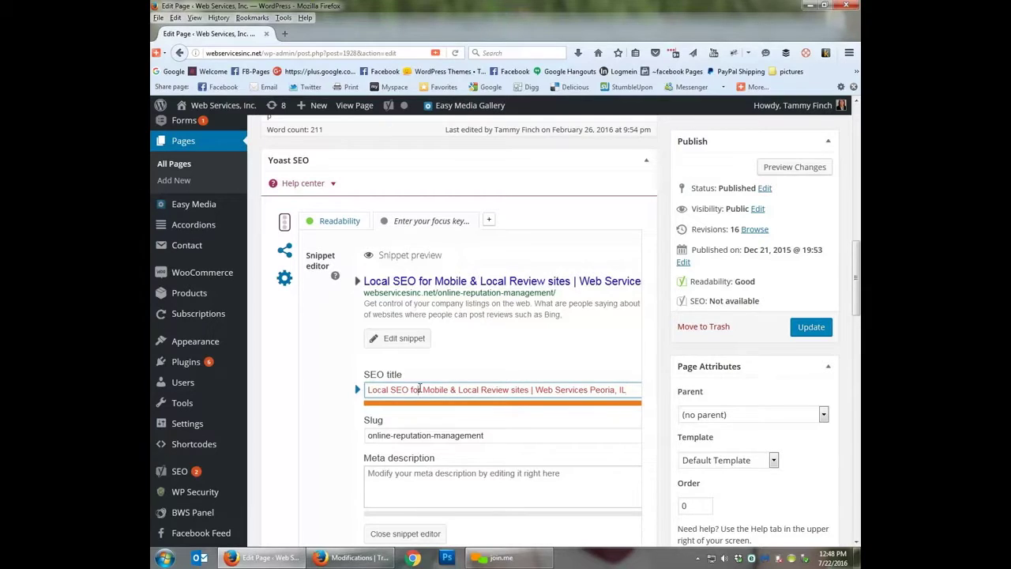
Step: Shorten the SEO title by removing the word "for" before "Mobile"
left_click_drag(420, 388, 410, 389)
key("BackSpace")
key("Delete")
key("Delete")
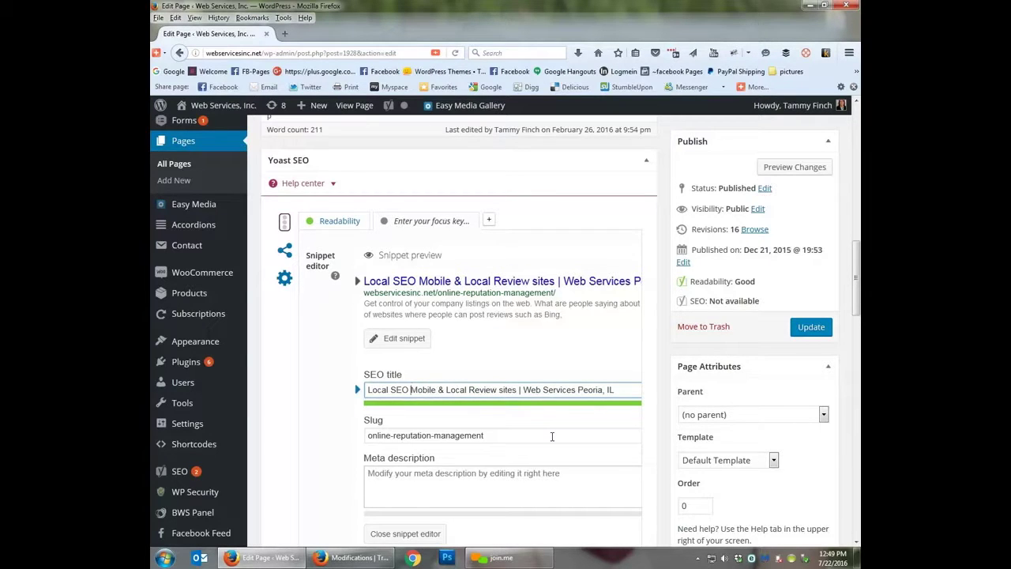
Step: Set the page's focus keyword to "Local SEO Peoria"
scroll(552, 436, "down", 5)
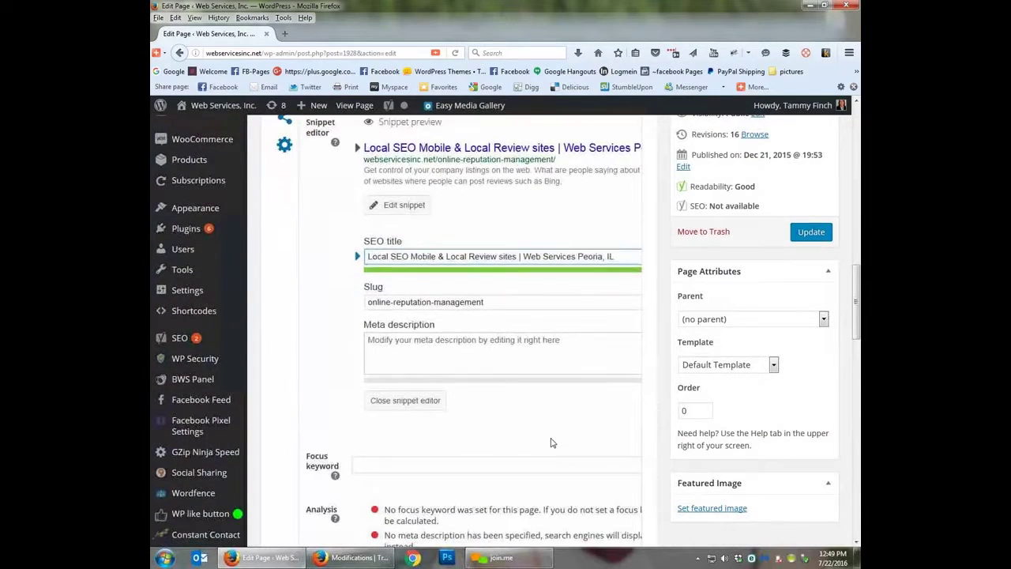
scroll(552, 443, "up", 4)
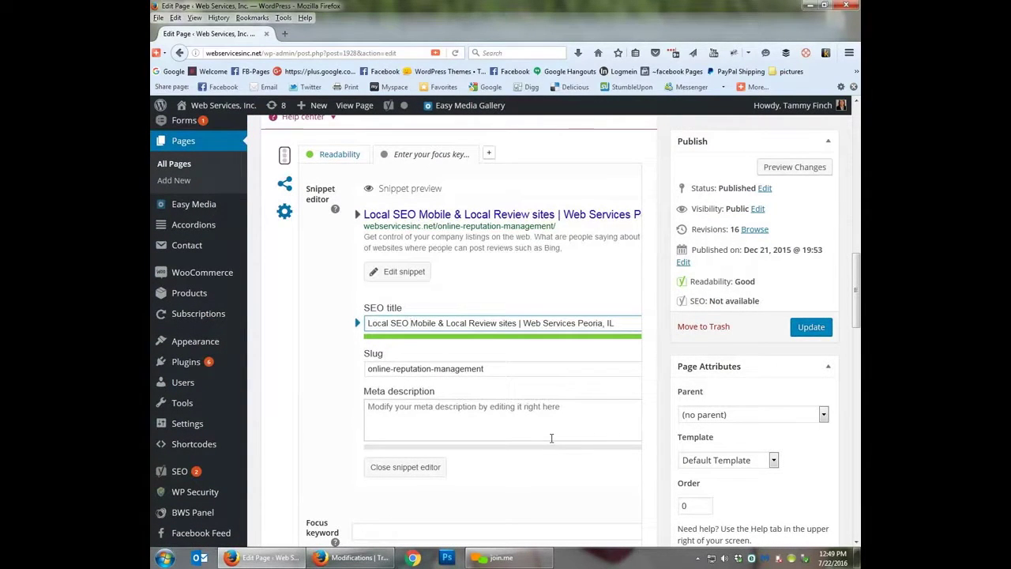
left_click(402, 529)
type("Local SE")
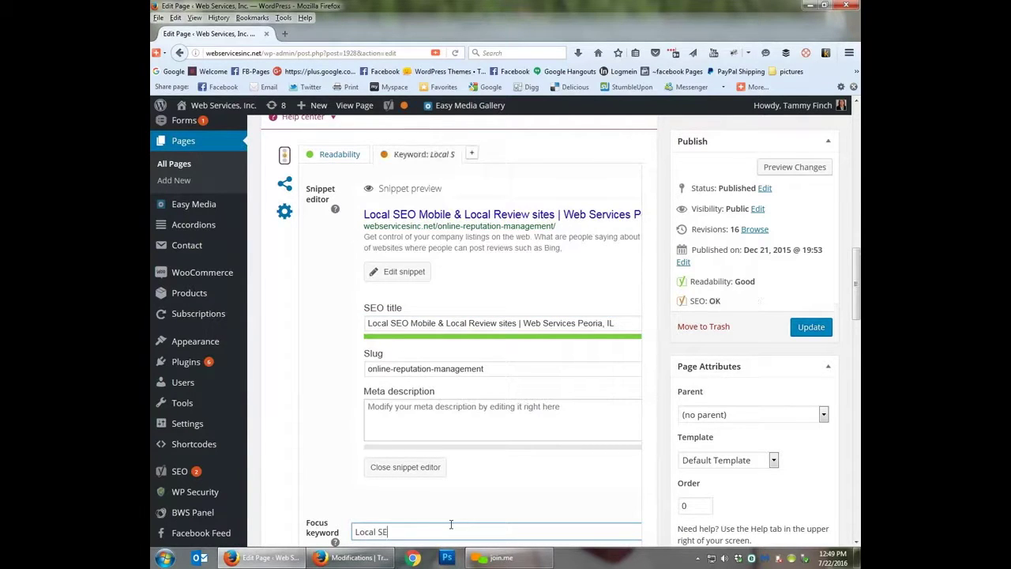
type("O Peoria")
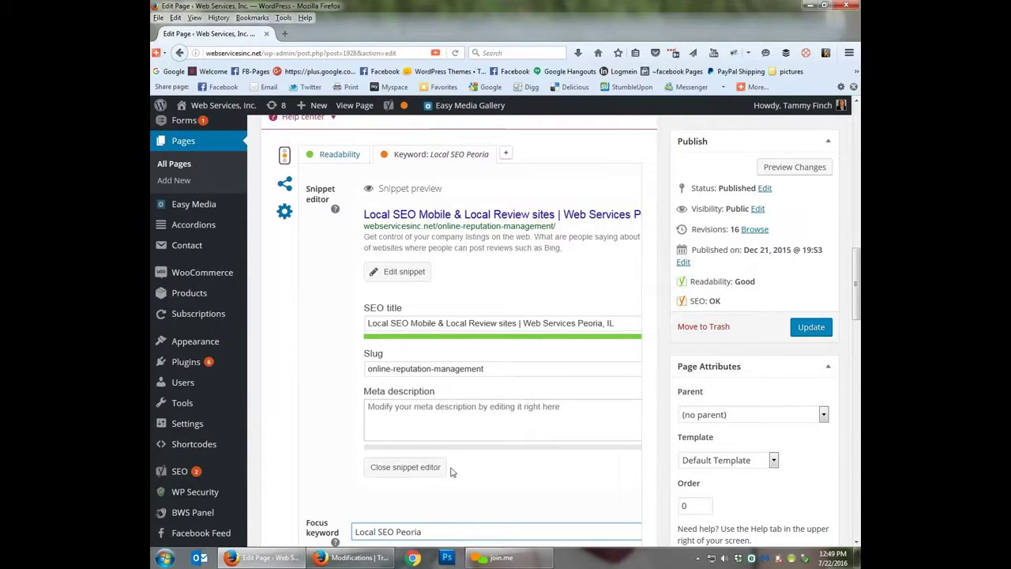
Step: Enter the meta description "Local listing services for local business for mobile marketing. Keep track of your business listings on sites like Yelp and Dex."
left_click(421, 424)
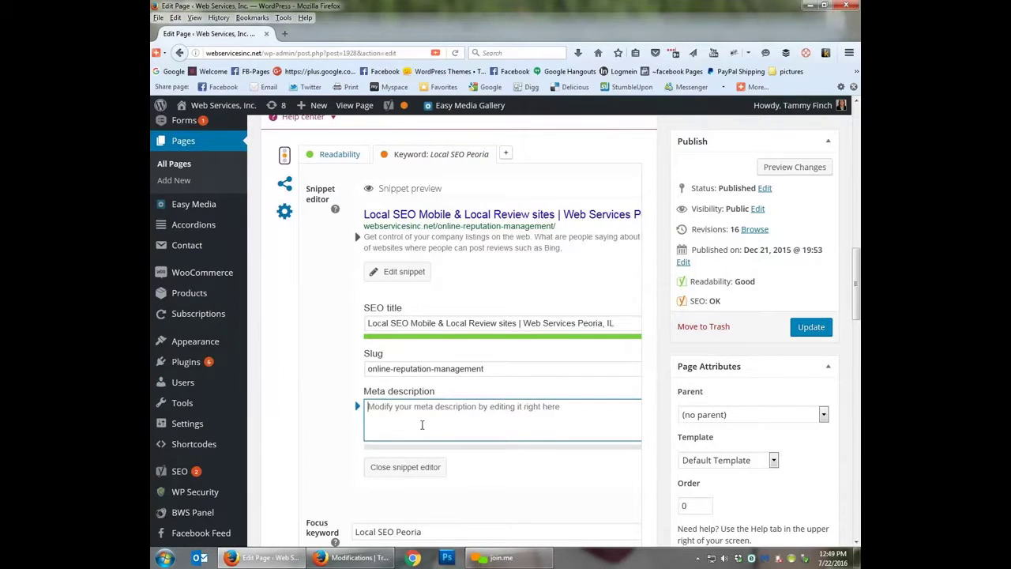
type("al ")
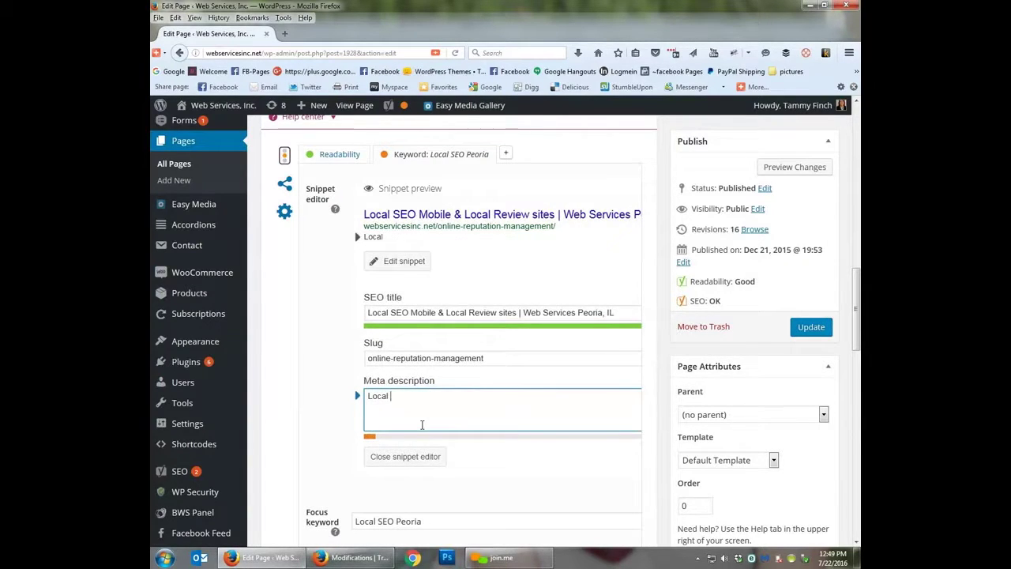
type("listing services for ")
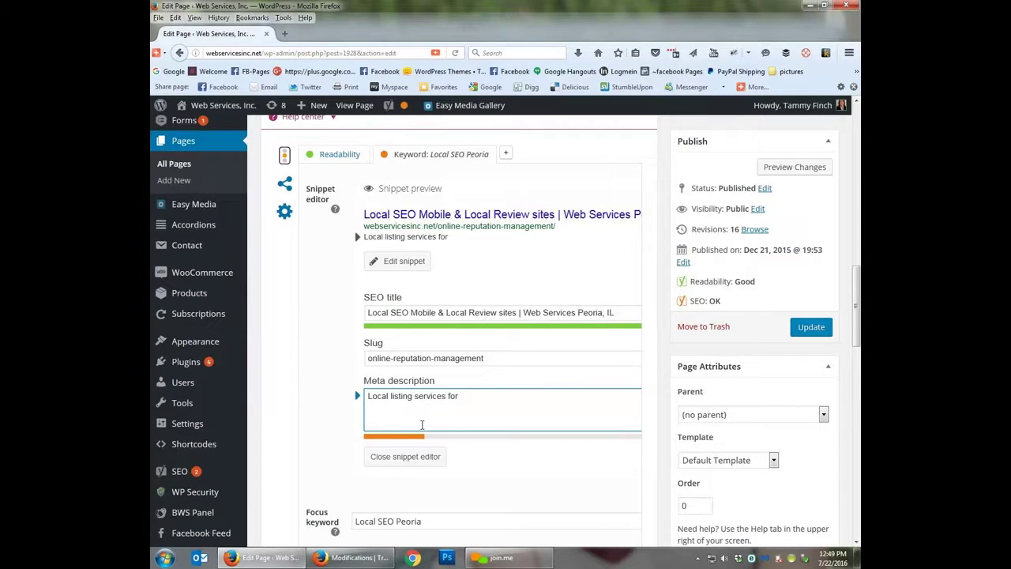
type("local busine")
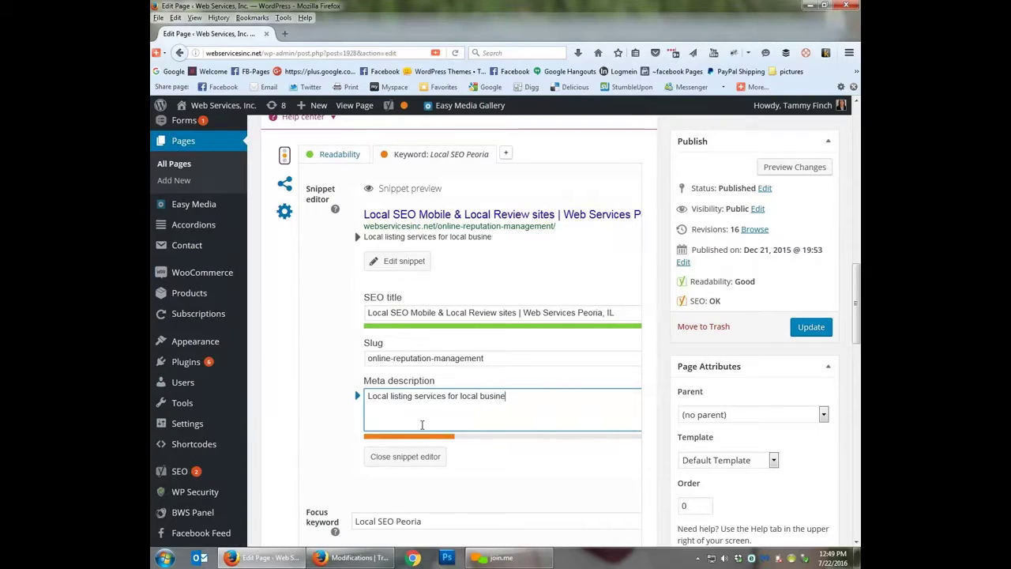
type("ss for mobile mark")
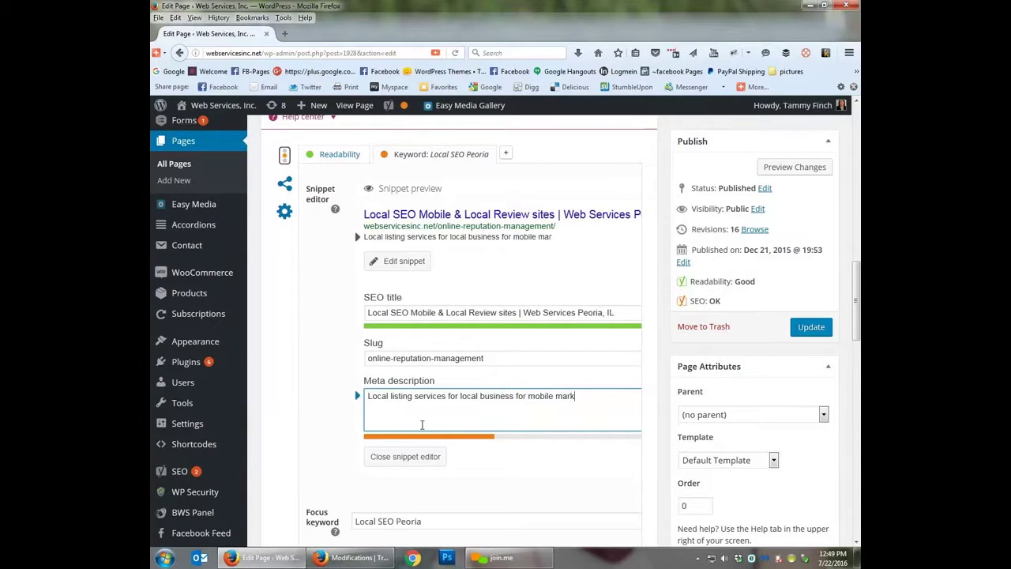
type("eting.  Keep tra")
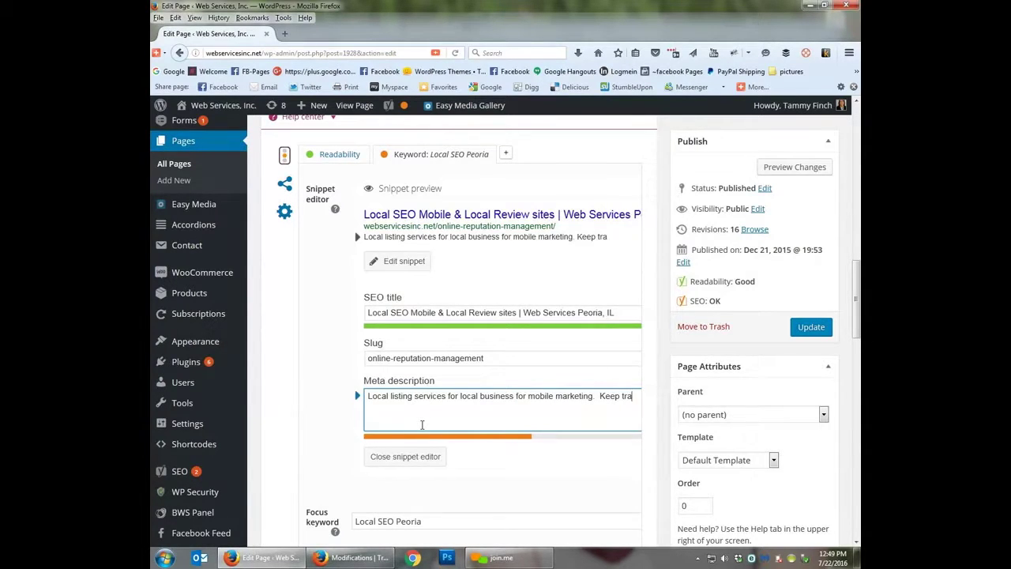
type("ck of your")
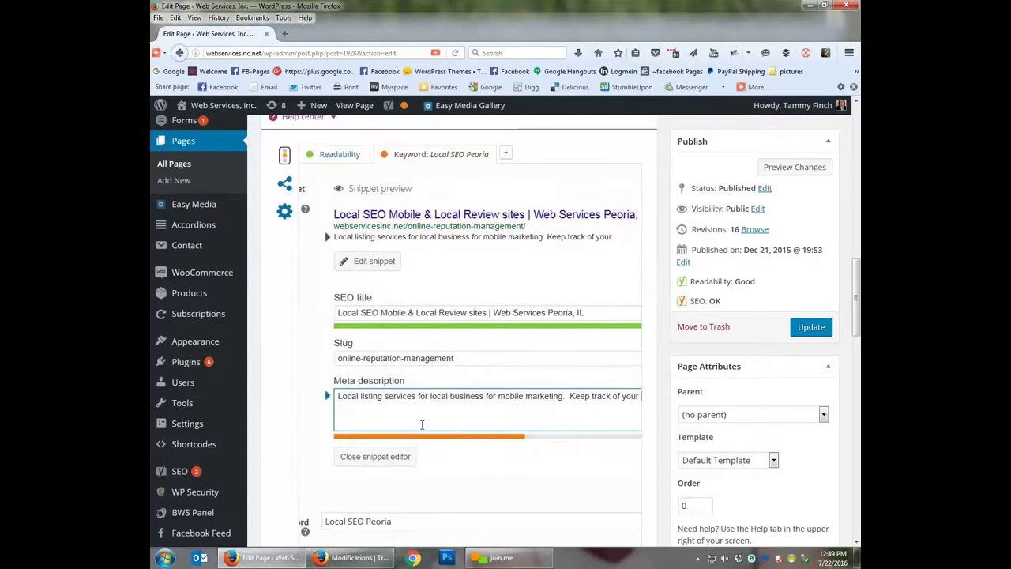
type(" busines")
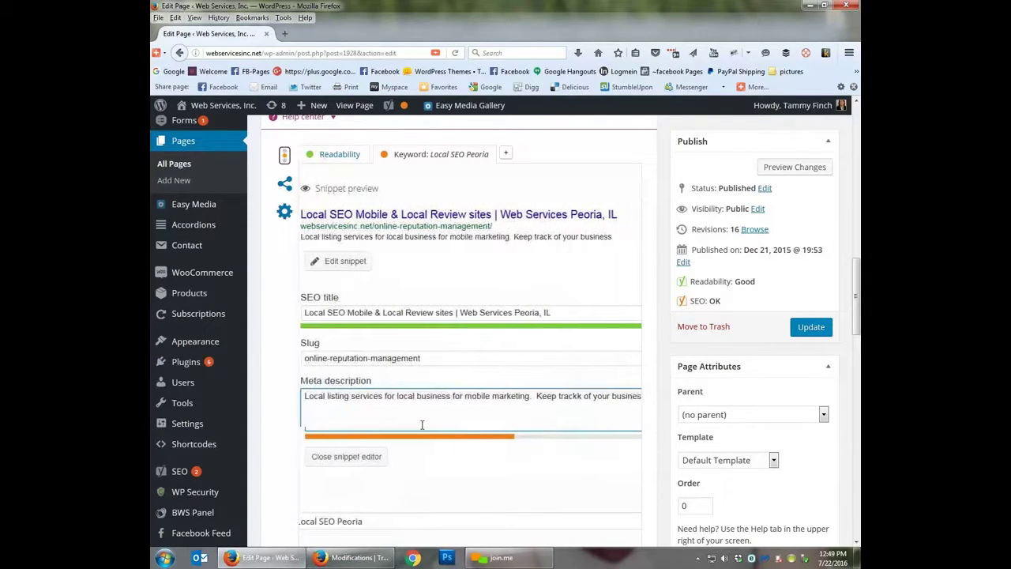
type("s listings on sit")
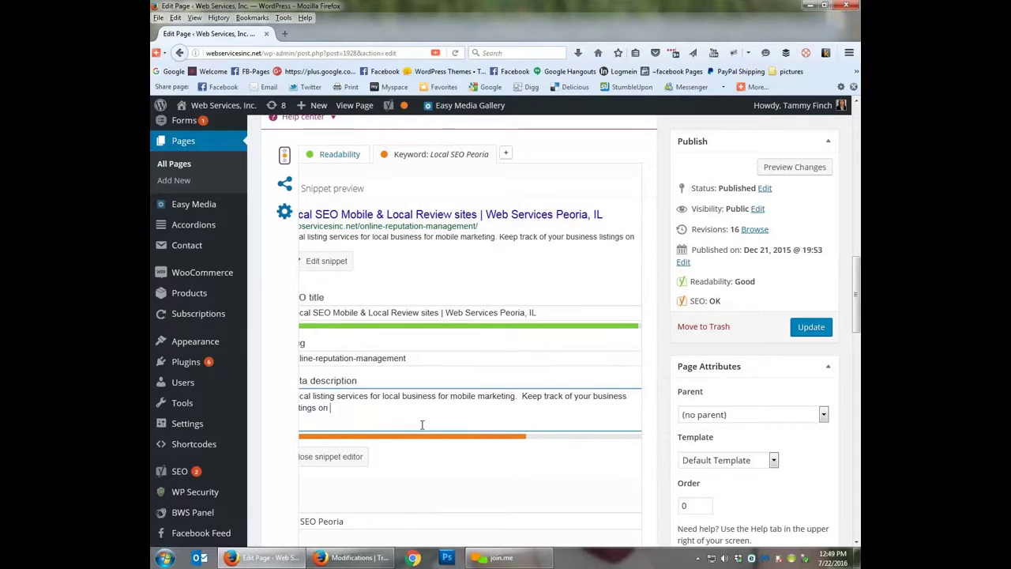
type("es like ")
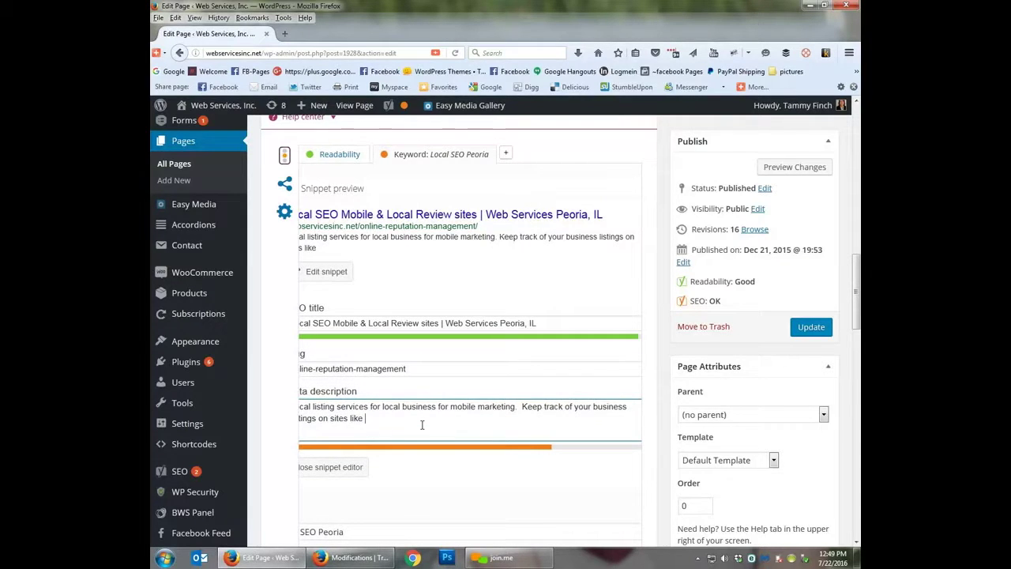
type("Yelp and")
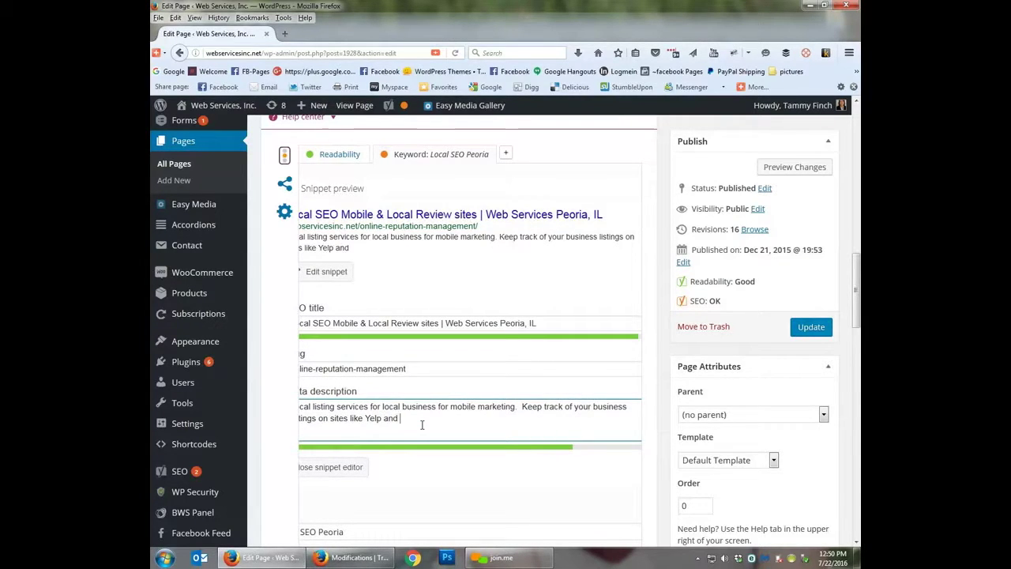
type(" Dex")
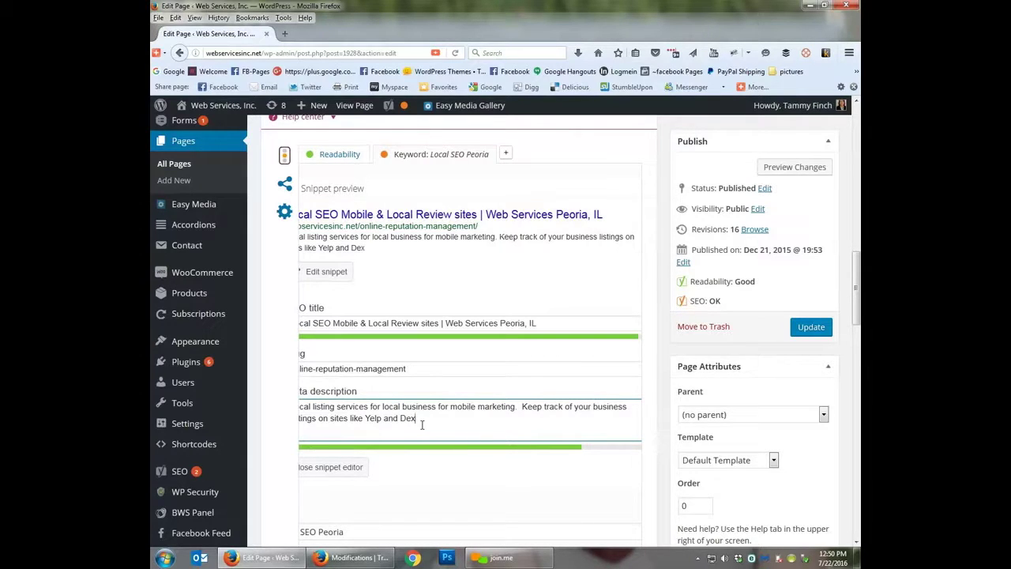
type(".")
scroll(426, 406, "left", 1)
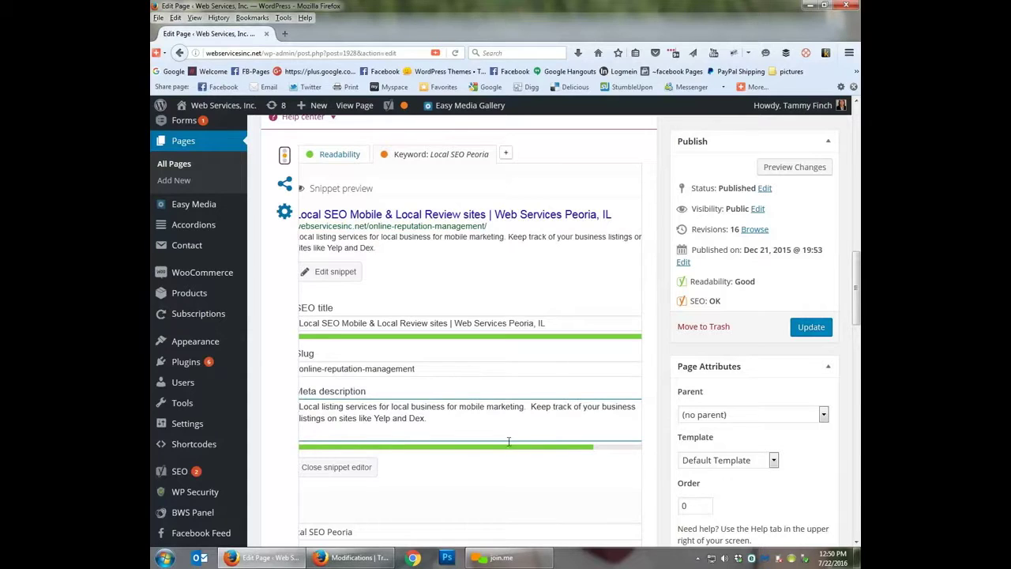
Step: Review the page's body text and the Yoast SEO analysis for the focus keyword
scroll(508, 425, "up", 3)
scroll(509, 425, "up", 5)
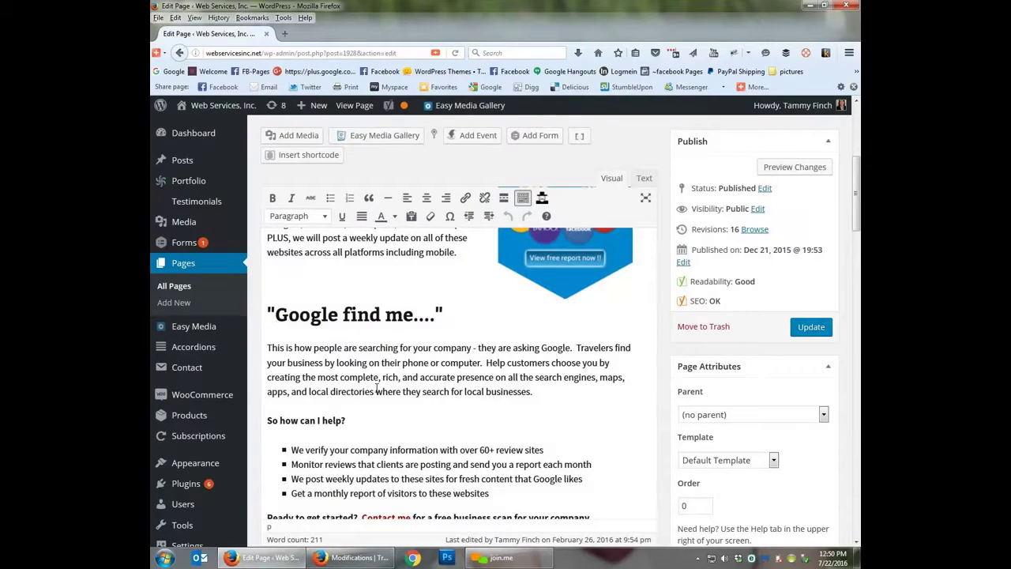
scroll(376, 387, "up", 3)
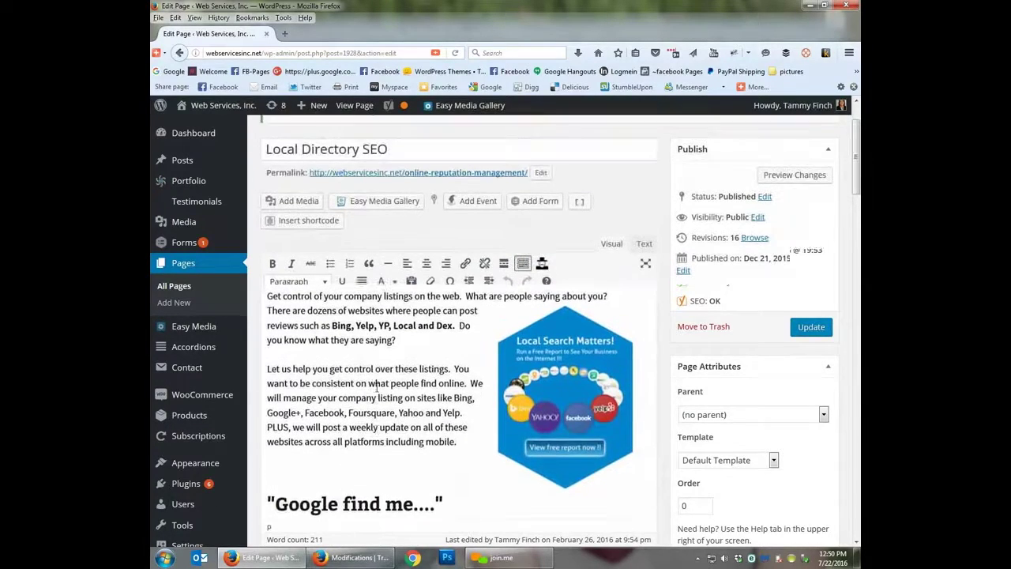
scroll(407, 359, "down", 15)
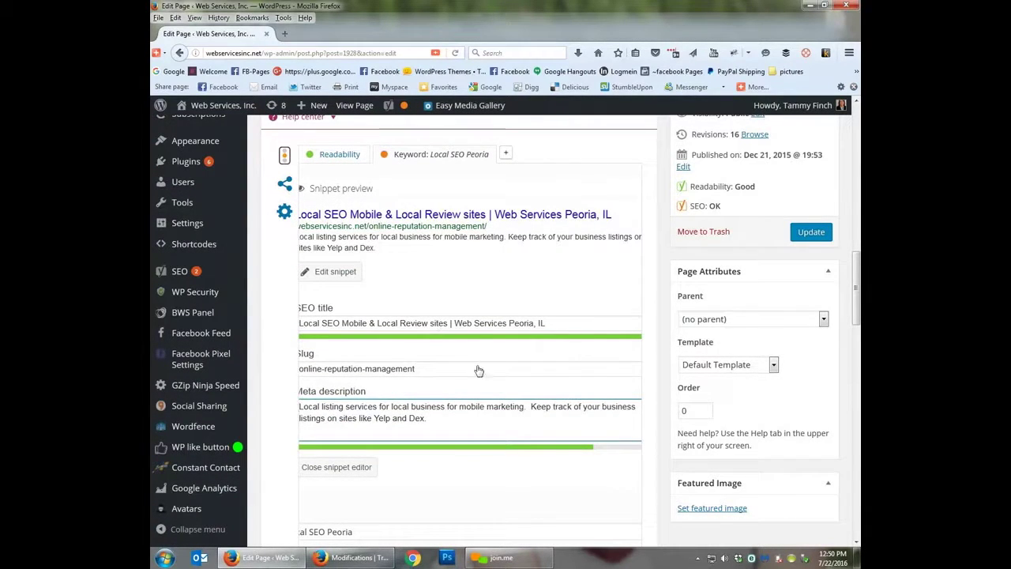
scroll(473, 406, "down", 6)
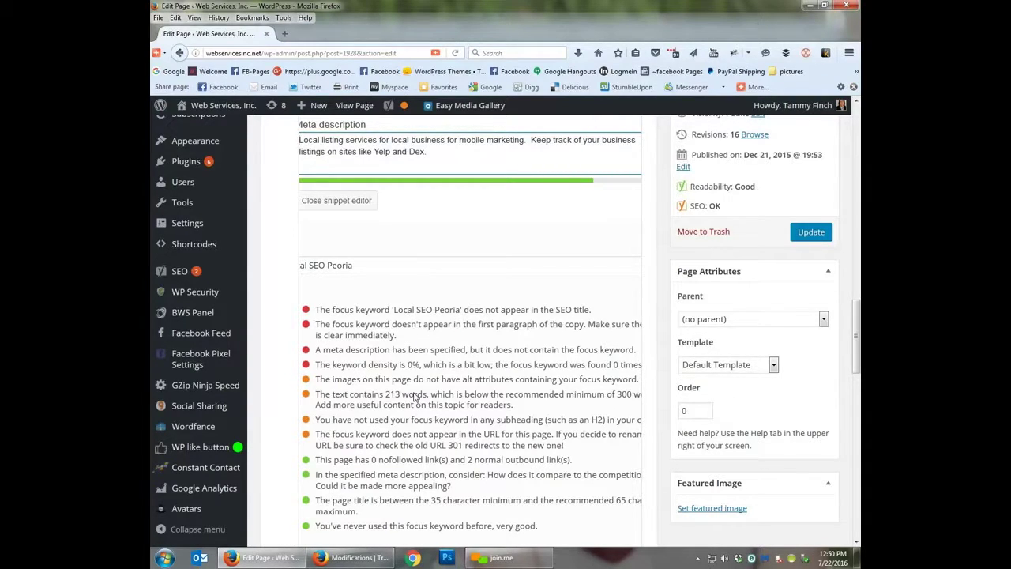
scroll(414, 396, "down", 2)
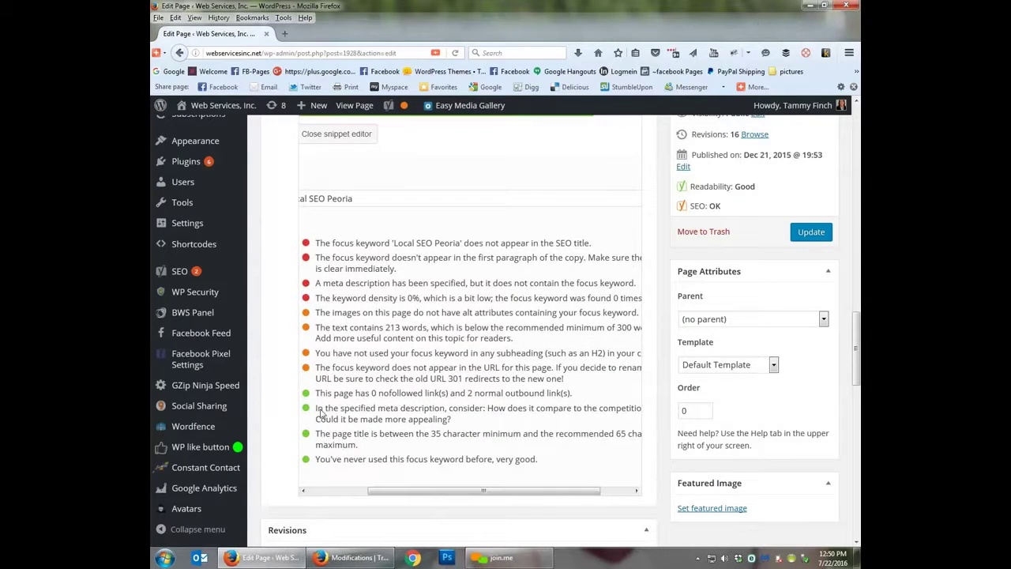
Step: Update the Local Directory SEO page to save its new SEO title, focus keyword and meta description
scroll(545, 319, "up", 2)
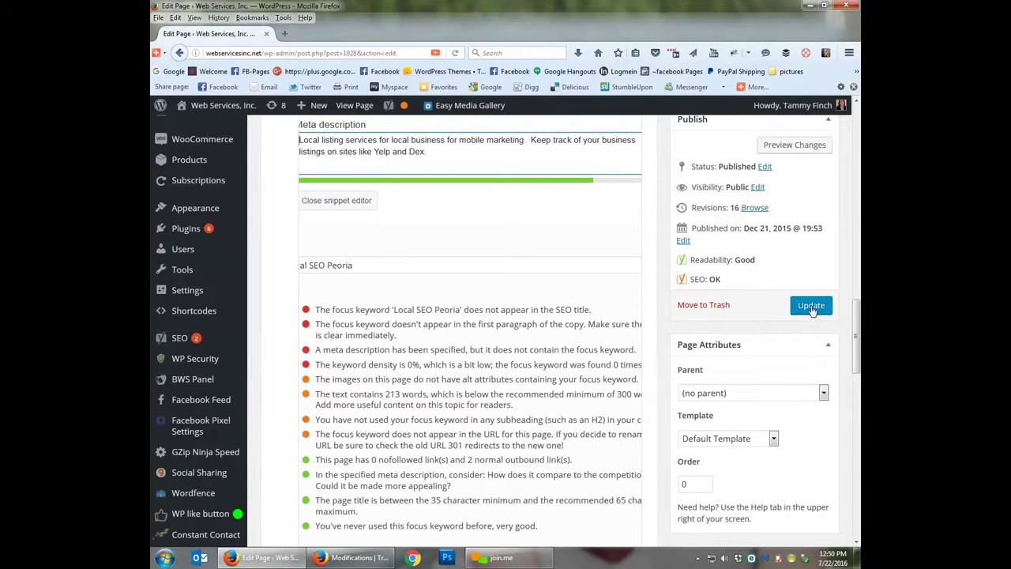
scroll(495, 340, "up", 1)
scroll(494, 340, "up", 2)
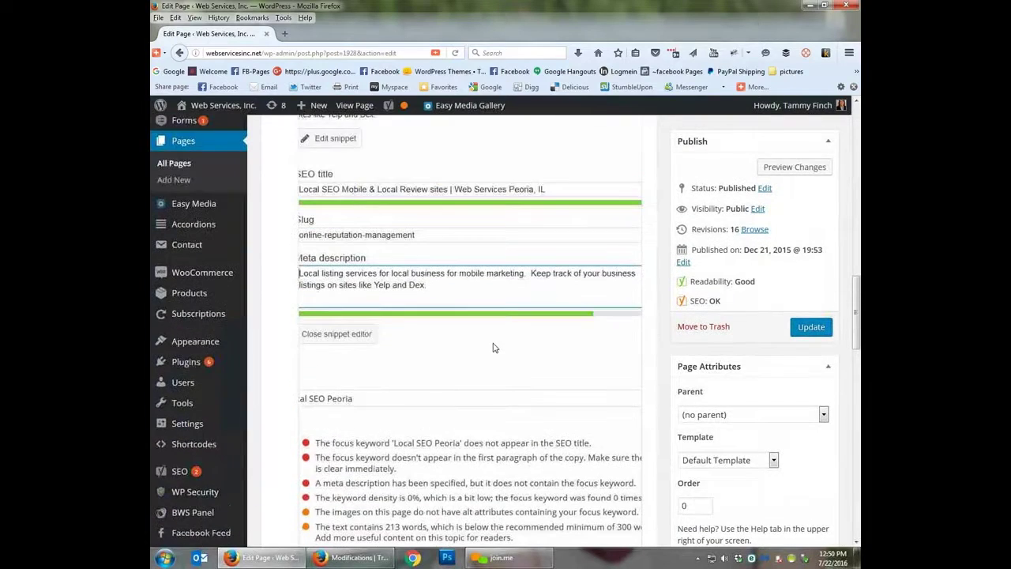
left_click(809, 332)
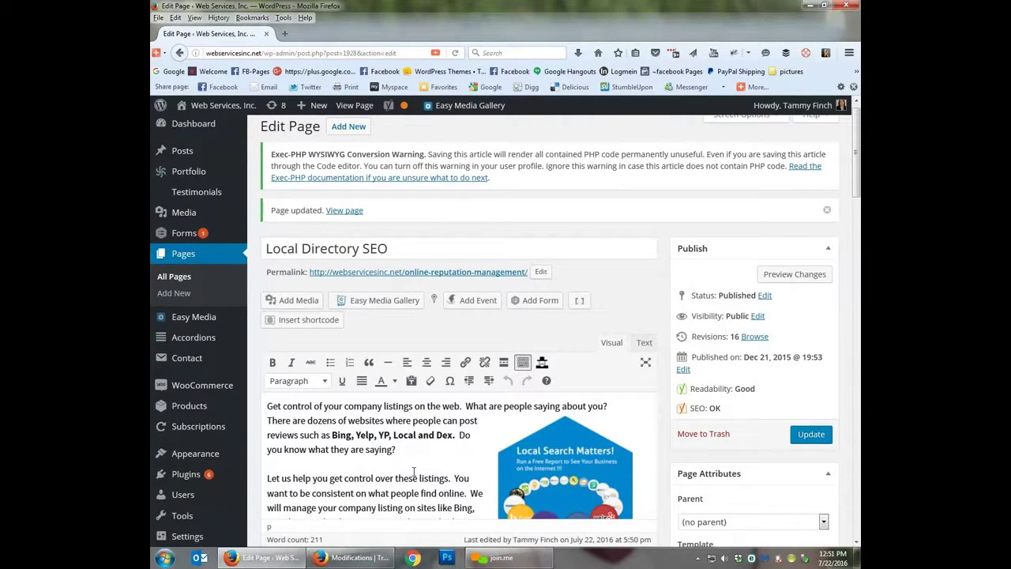
Step: Examine the saved page's content together with its Yoast snippet preview, focus keyword and analysis results
scroll(413, 472, "down", 3)
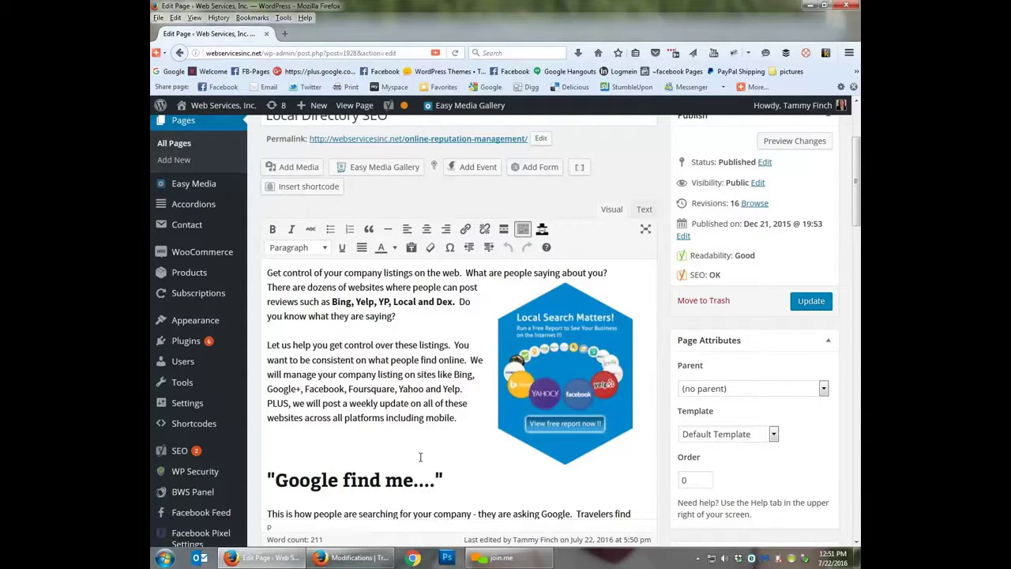
scroll(420, 456, "down", 10)
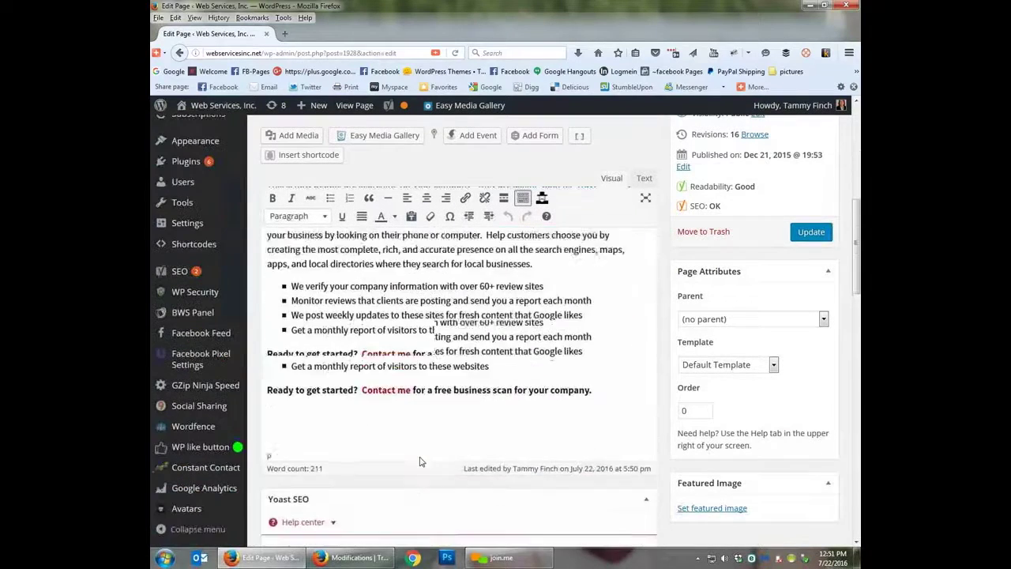
scroll(420, 462, "down", 5)
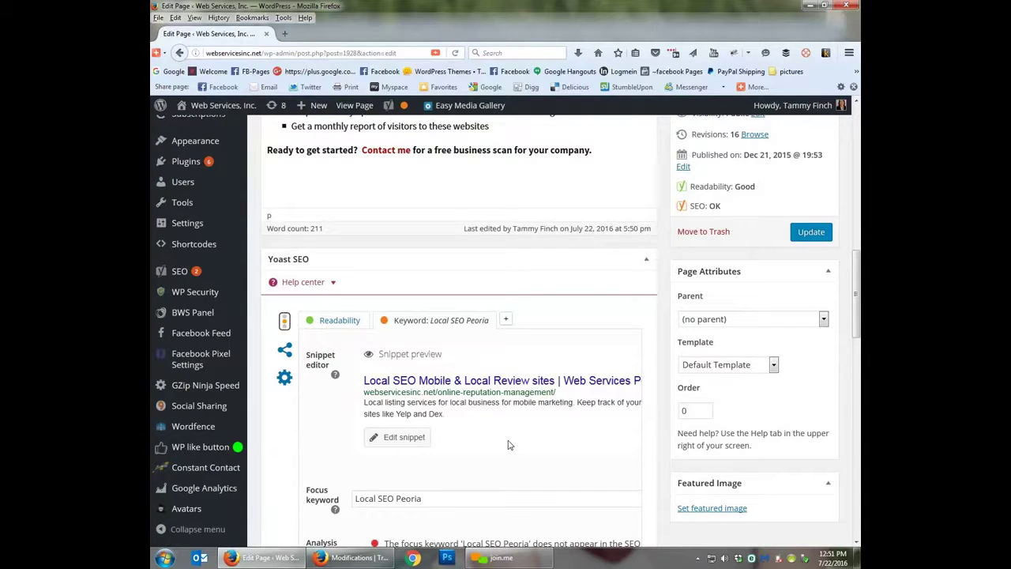
scroll(508, 442, "down", 2)
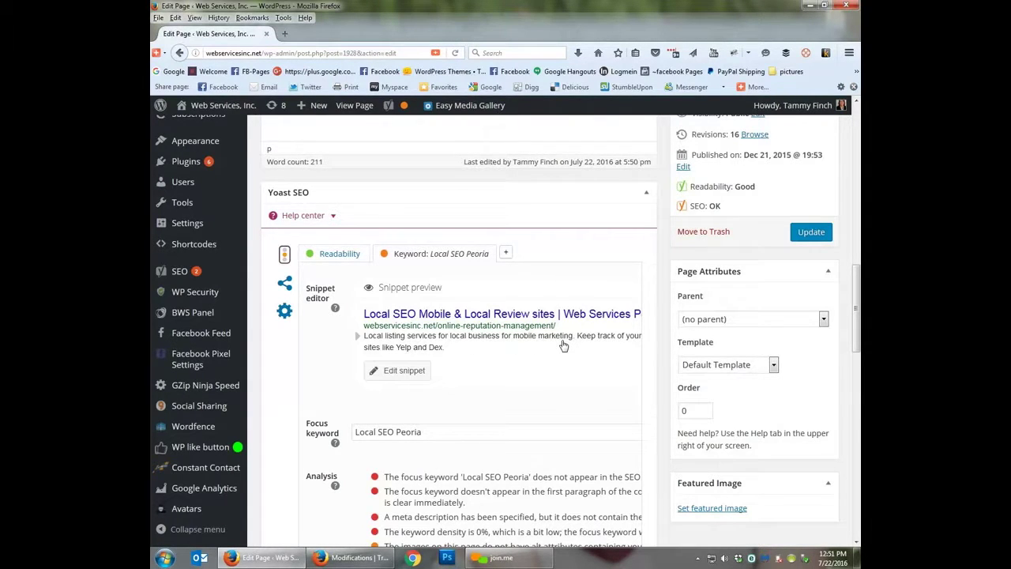
scroll(563, 345, "down", 3)
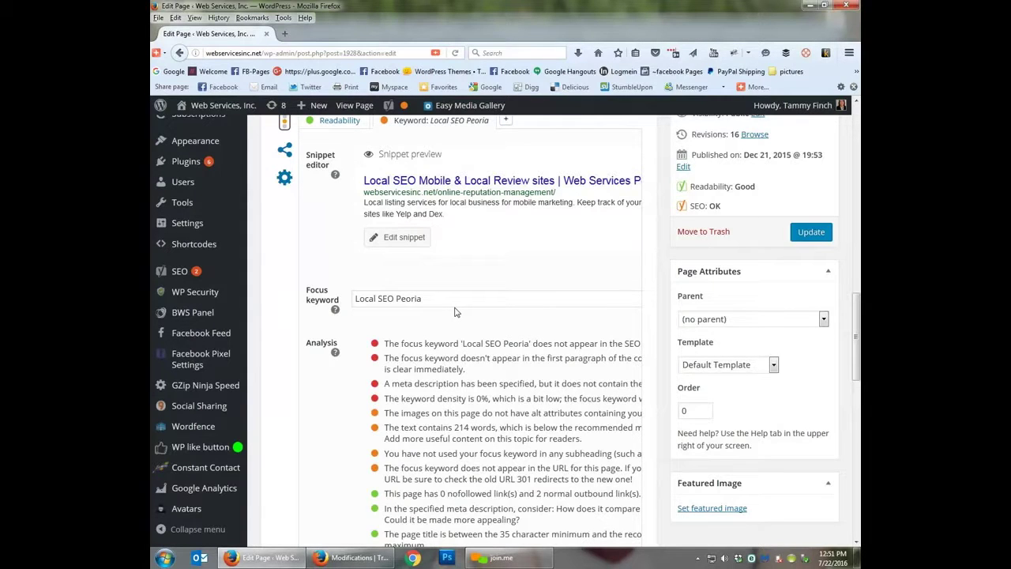
scroll(454, 312, "down", 3)
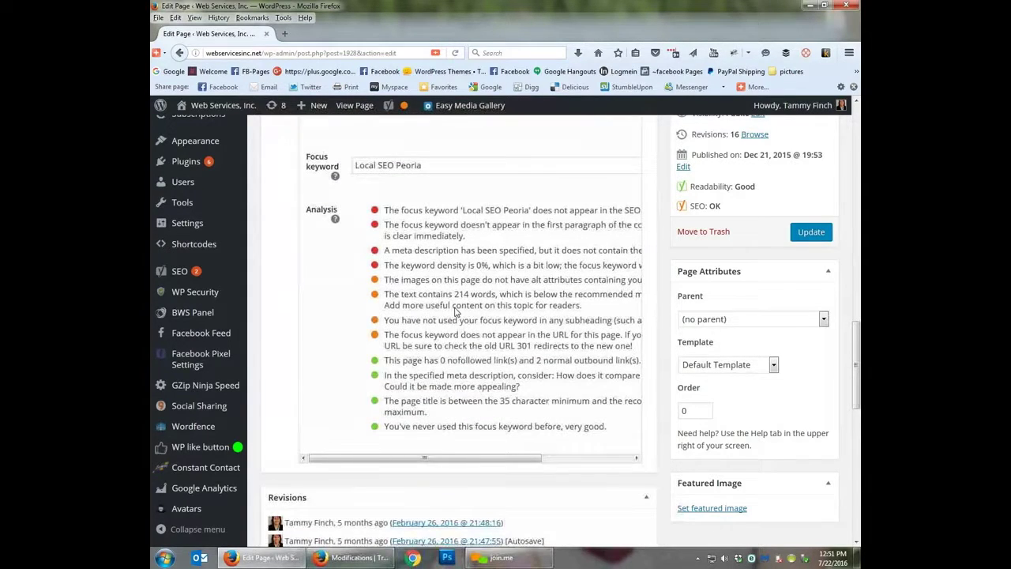
scroll(454, 312, "up", 6)
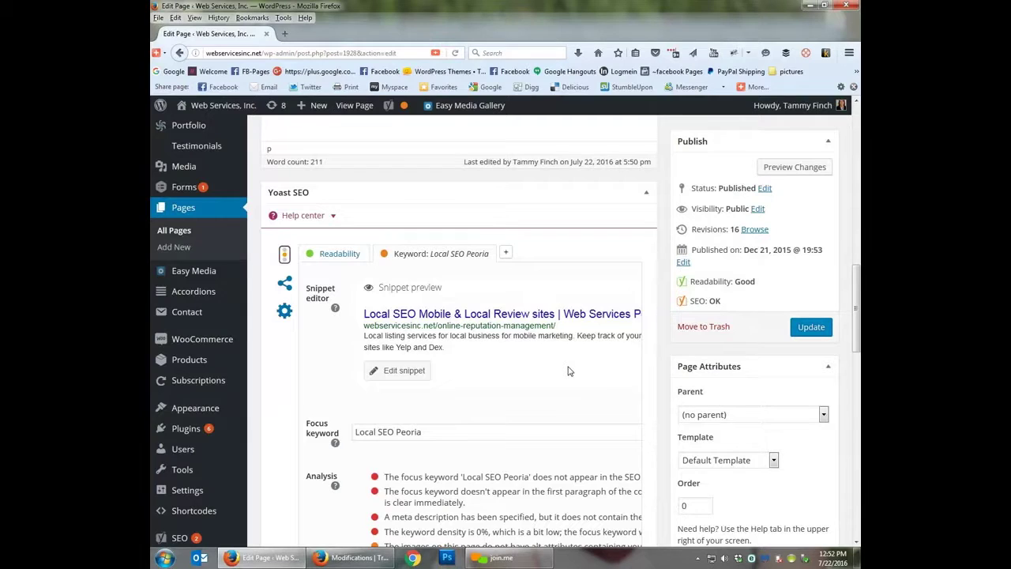
scroll(567, 370, "up", 5)
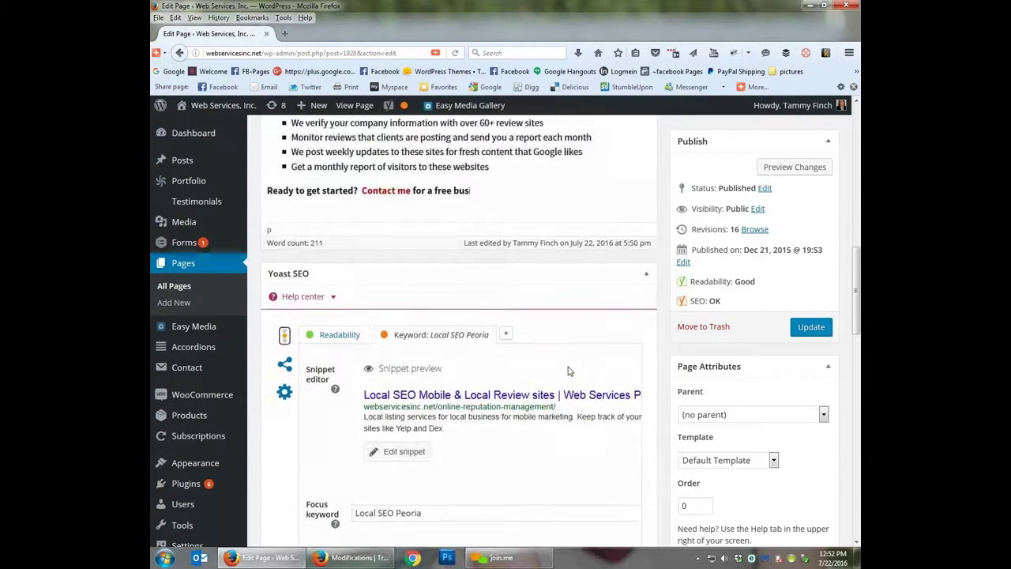
scroll(567, 371, "up", 5)
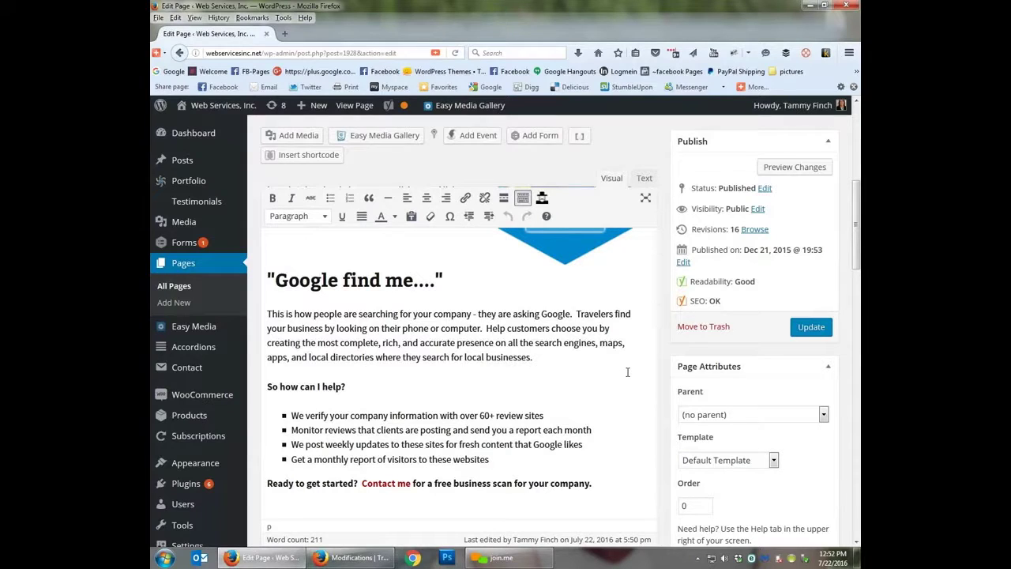
scroll(628, 371, "down", 5)
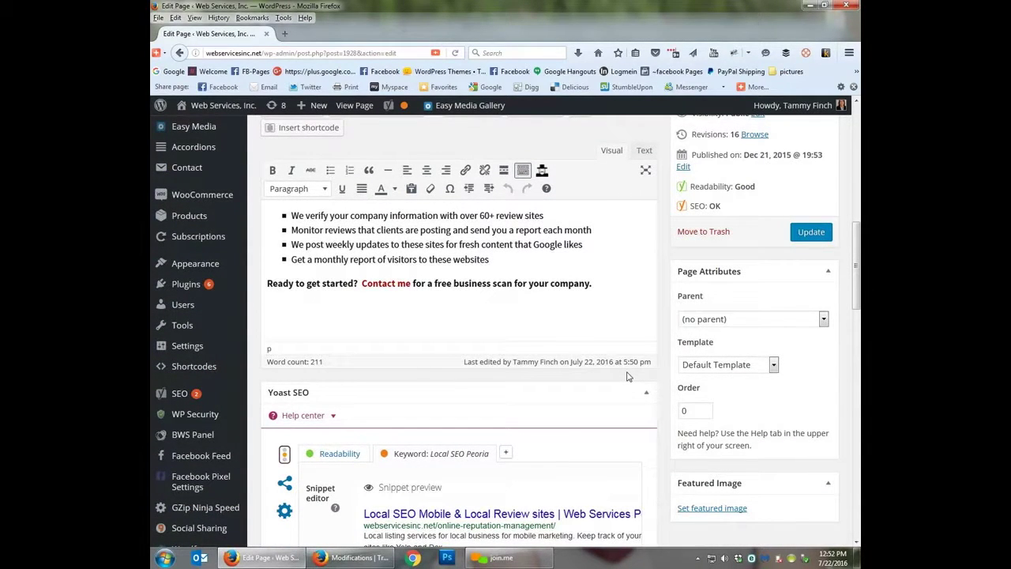
scroll(627, 376, "down", 2)
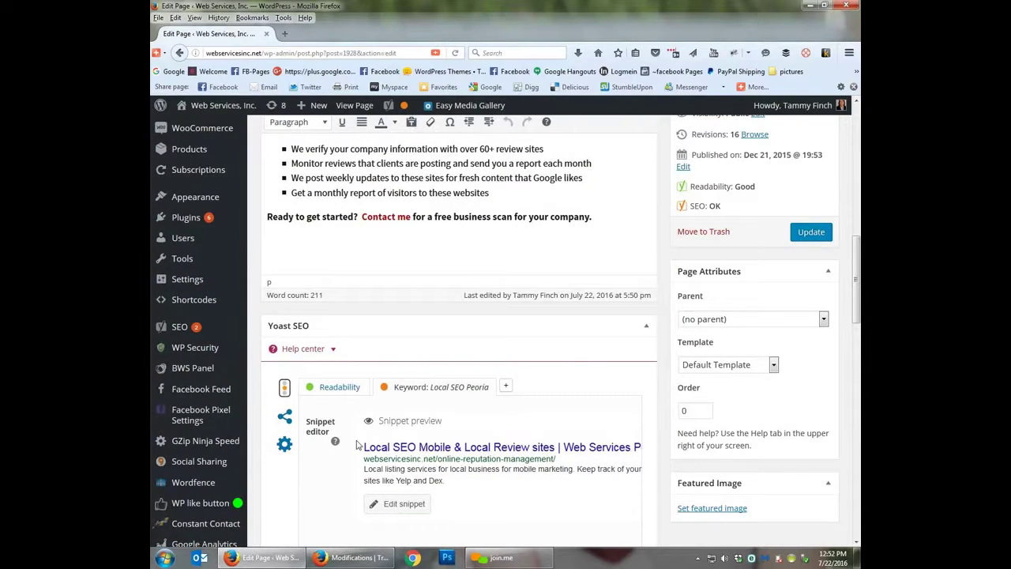
scroll(552, 430, "down", 3)
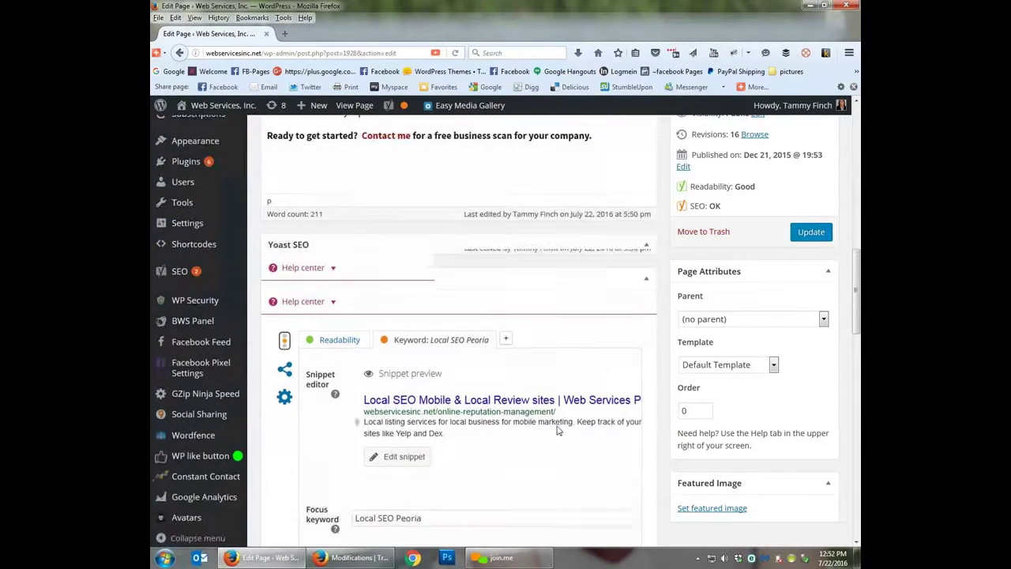